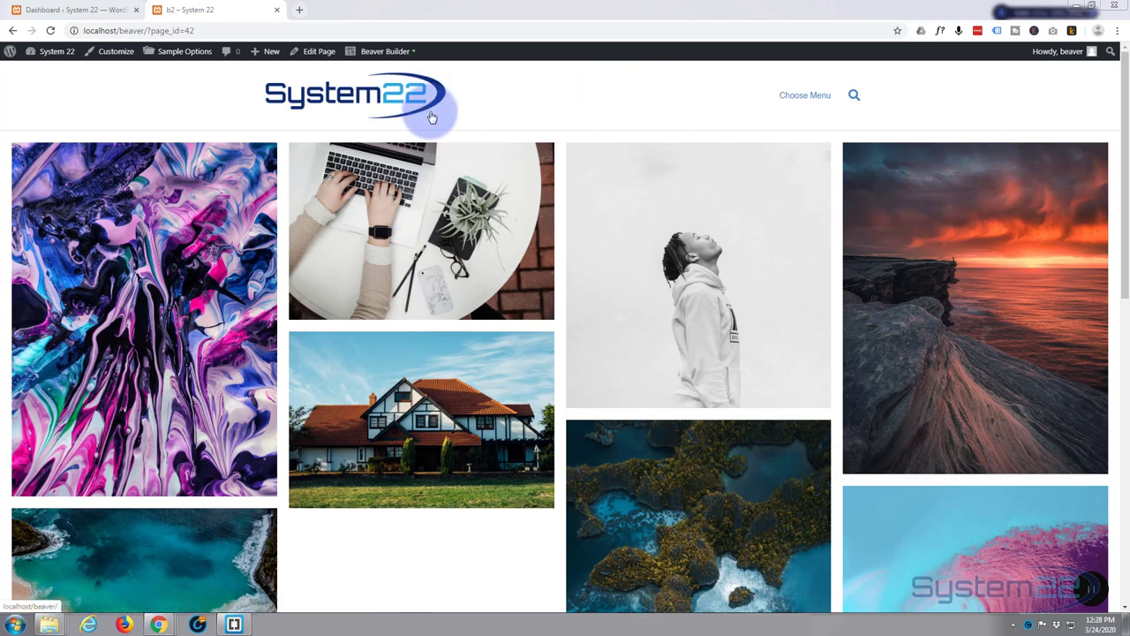
# Open the page in the Beaver Builder editor.
pyautogui.scroll(-3, 491, 108)
pyautogui.scroll(-3, 493, 114)
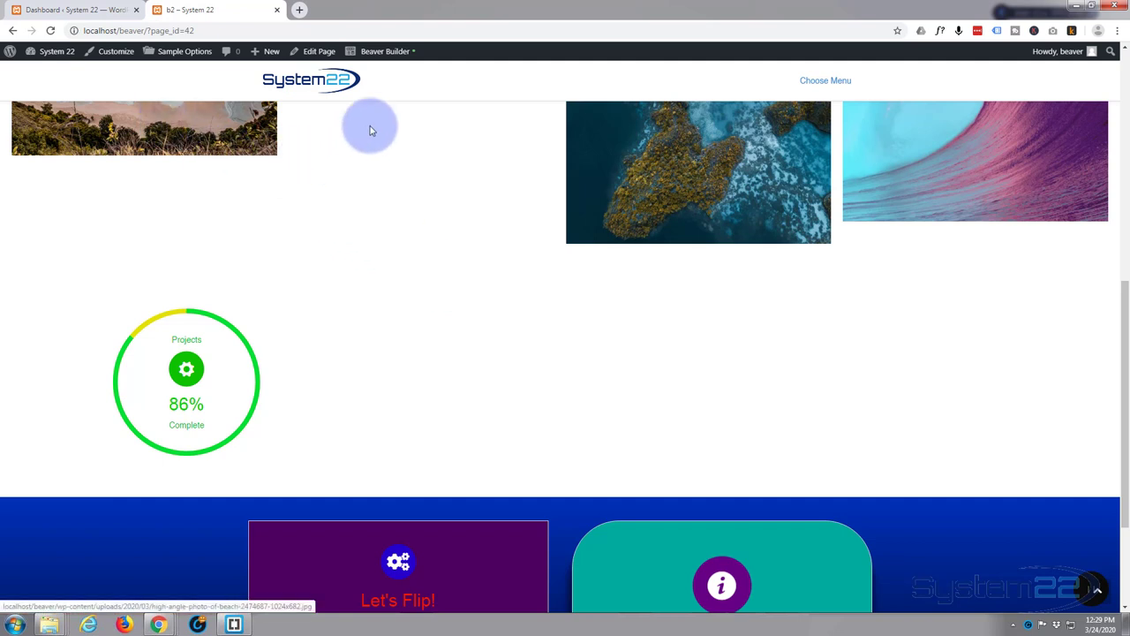
pyautogui.click(378, 53)
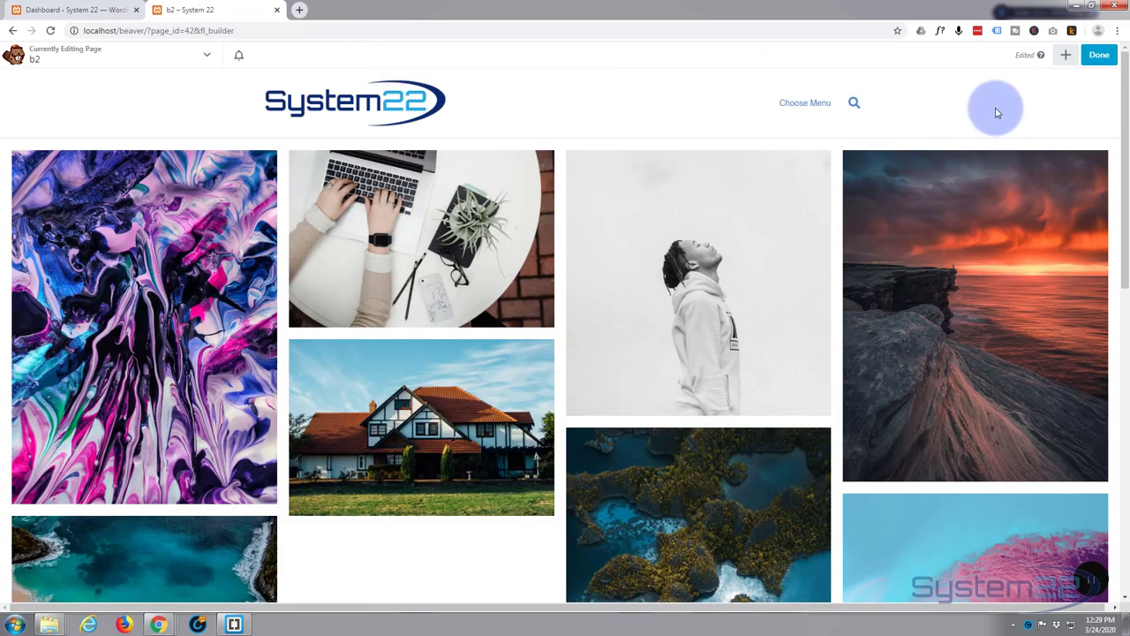
# Switch the module panel's group to UABB Modules and scroll to Creative Modules.
pyautogui.click(1066, 56)
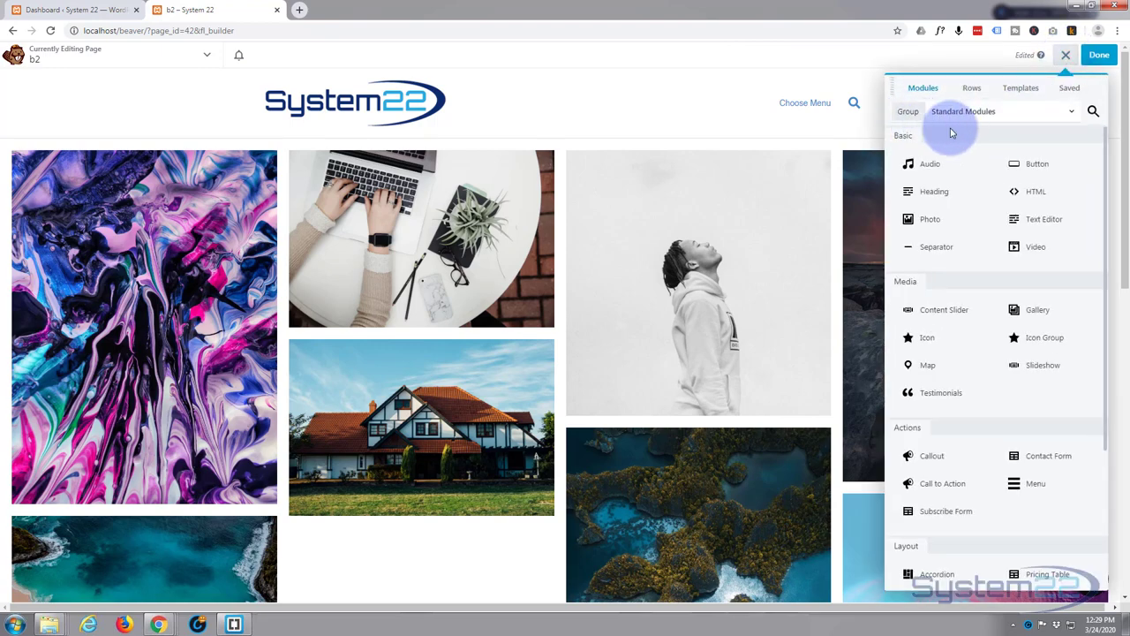
pyautogui.scroll(-2, 957, 245)
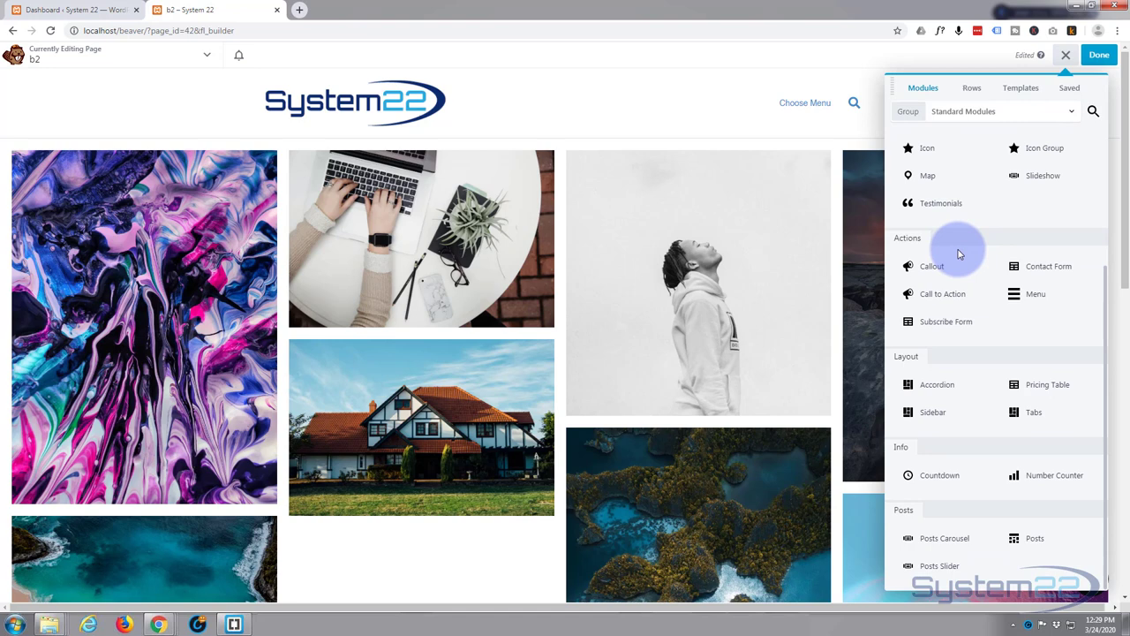
pyautogui.scroll(3, 959, 248)
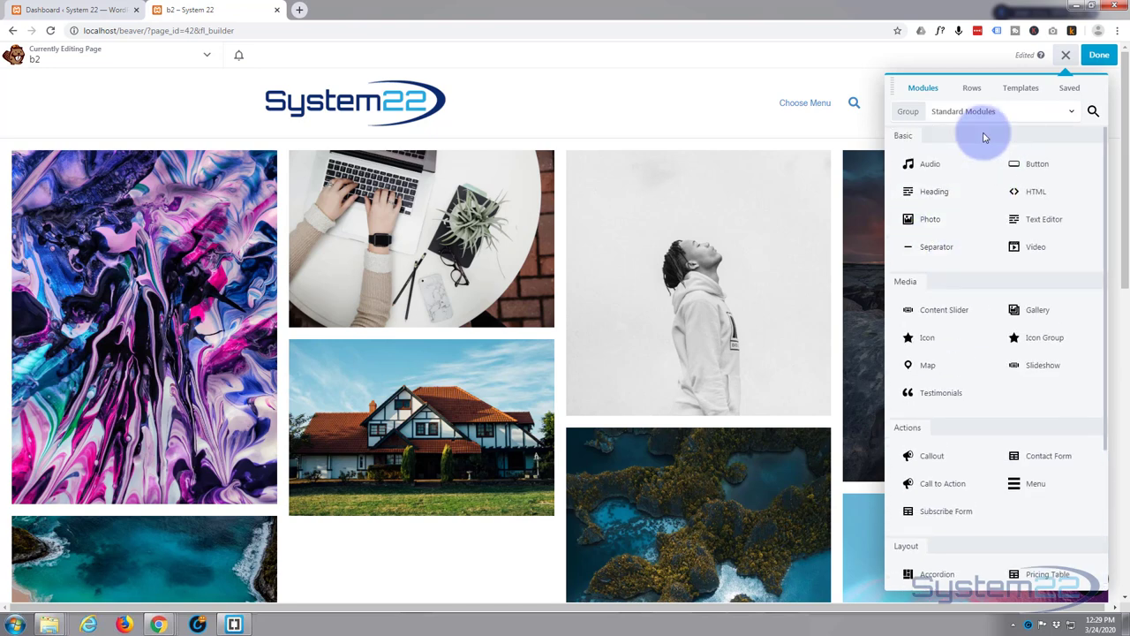
pyautogui.click(1070, 113)
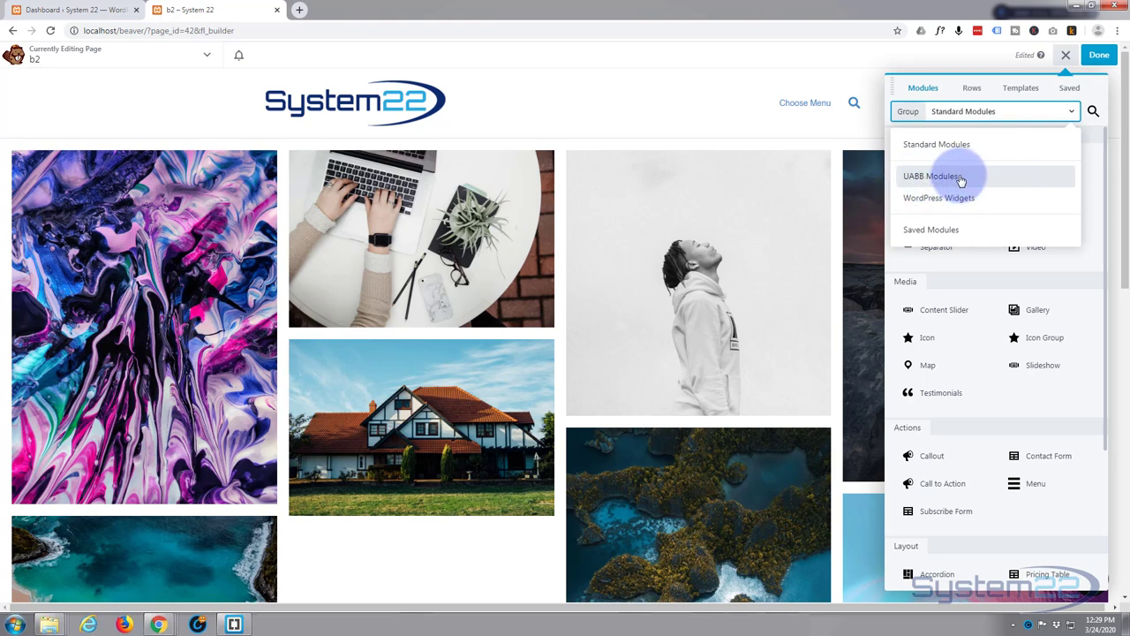
pyautogui.click(961, 181)
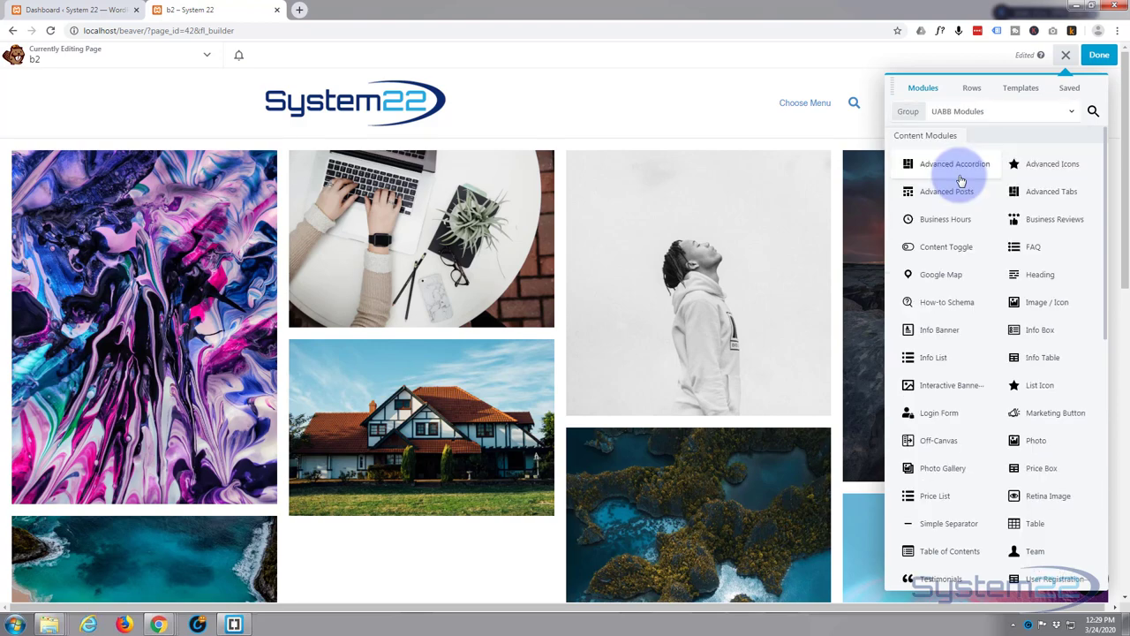
pyautogui.scroll(-3, 974, 273)
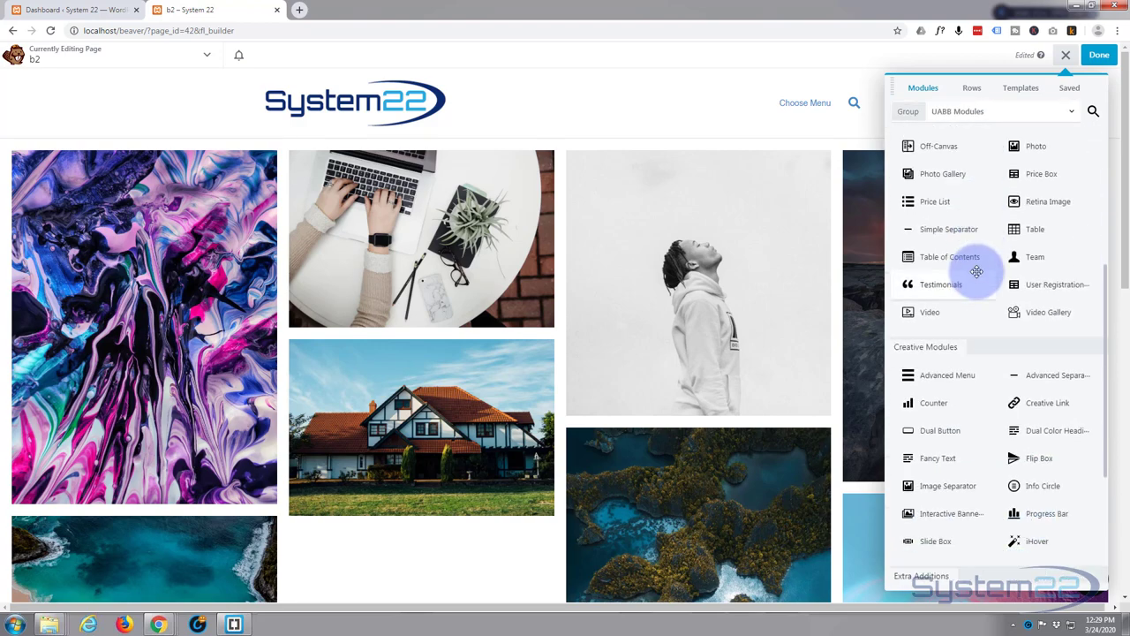
pyautogui.scroll(-5, 977, 271)
pyautogui.scroll(3, 978, 273)
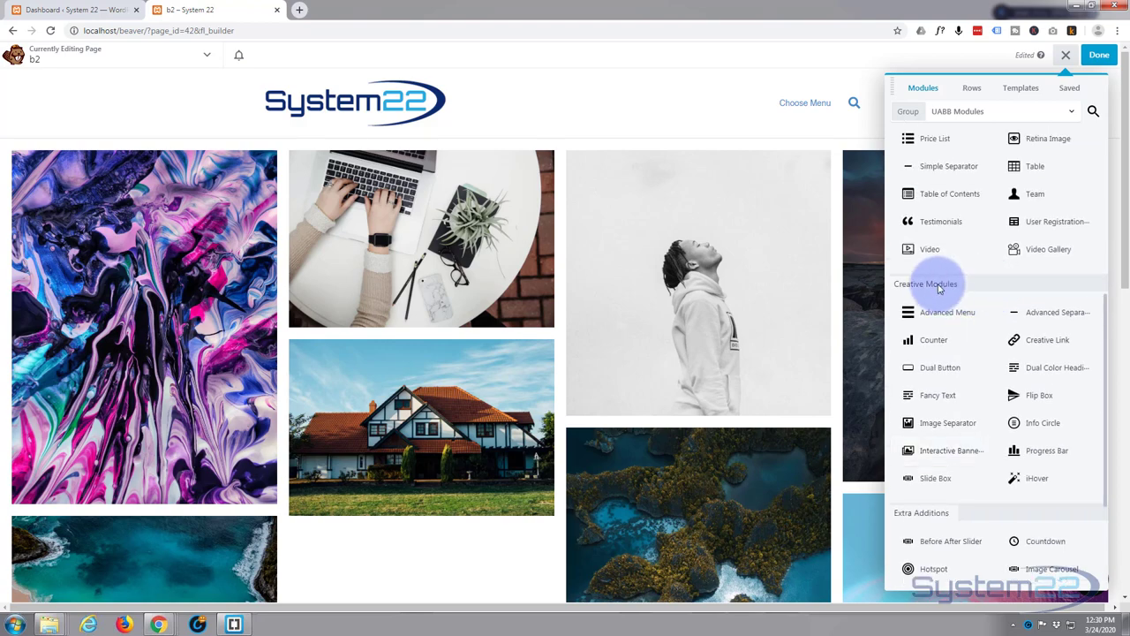
pyautogui.scroll(-7, 468, 283)
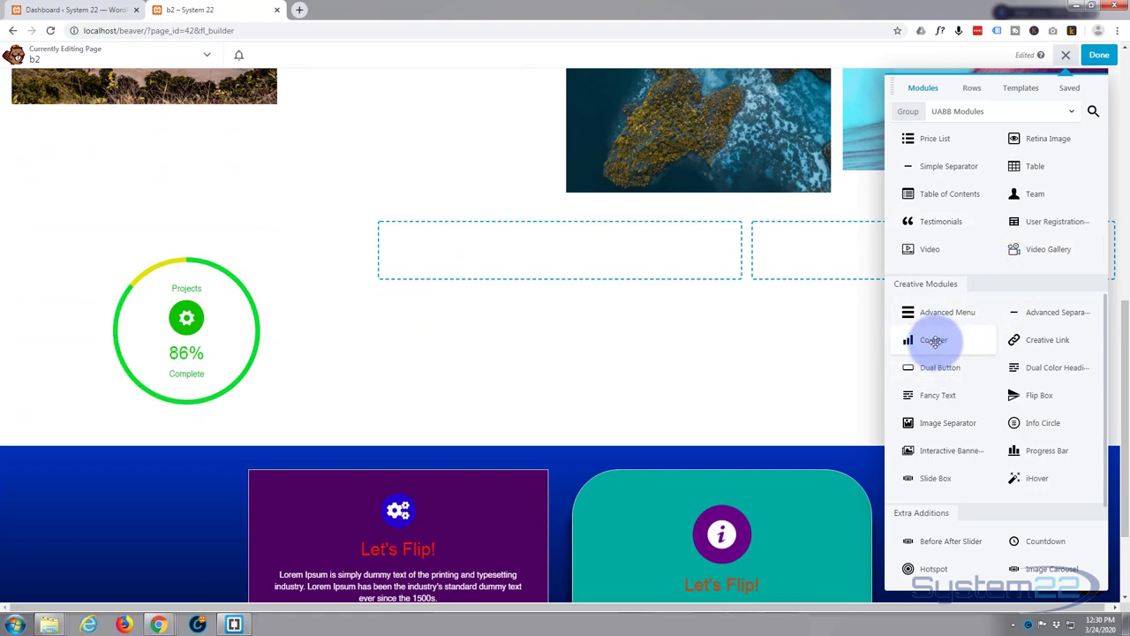
# Drop a UABB Counter into the middle column and move its settings panel to the right.
pyautogui.moveTo(935, 341); pyautogui.dragTo(529, 161)
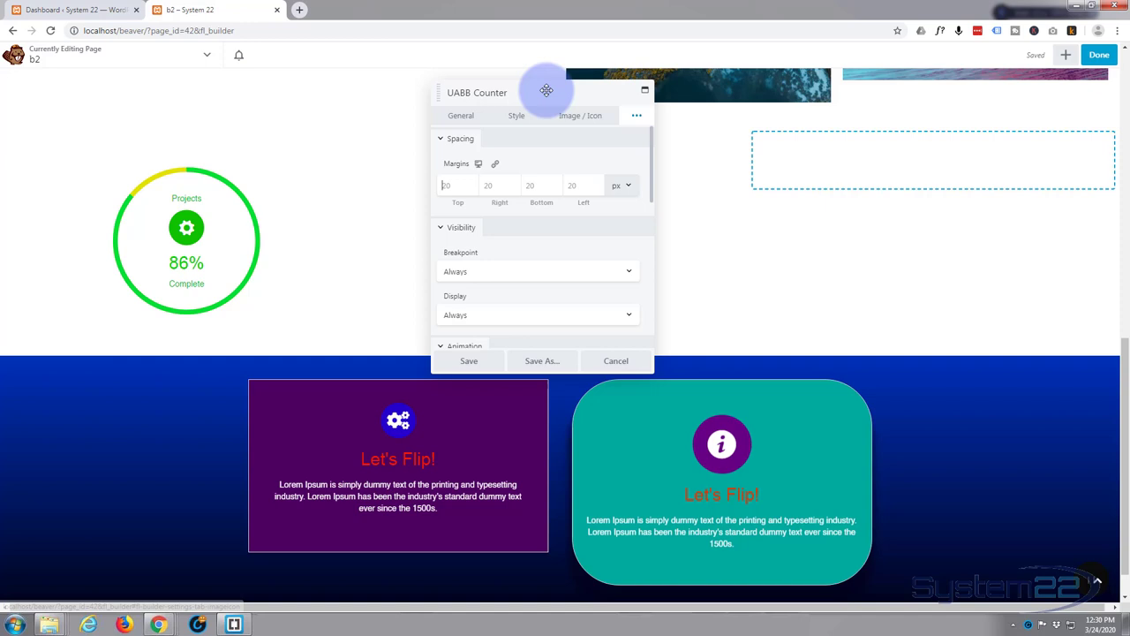
pyautogui.moveTo(546, 91); pyautogui.dragTo(930, 125)
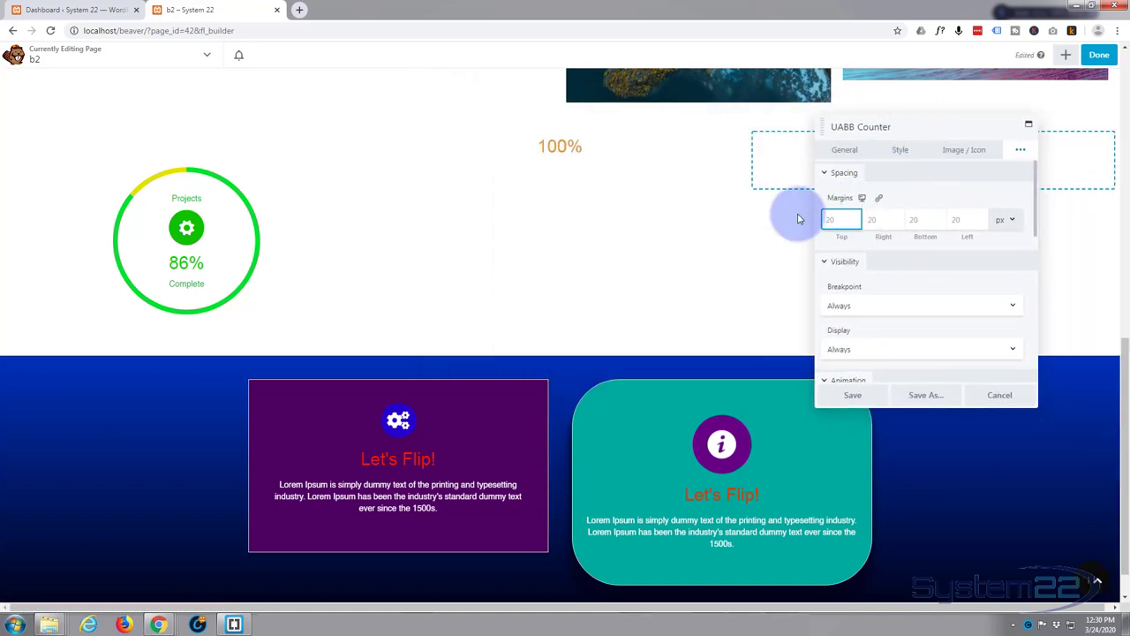
pyautogui.click(679, 225)
pyautogui.moveTo(562, 169)
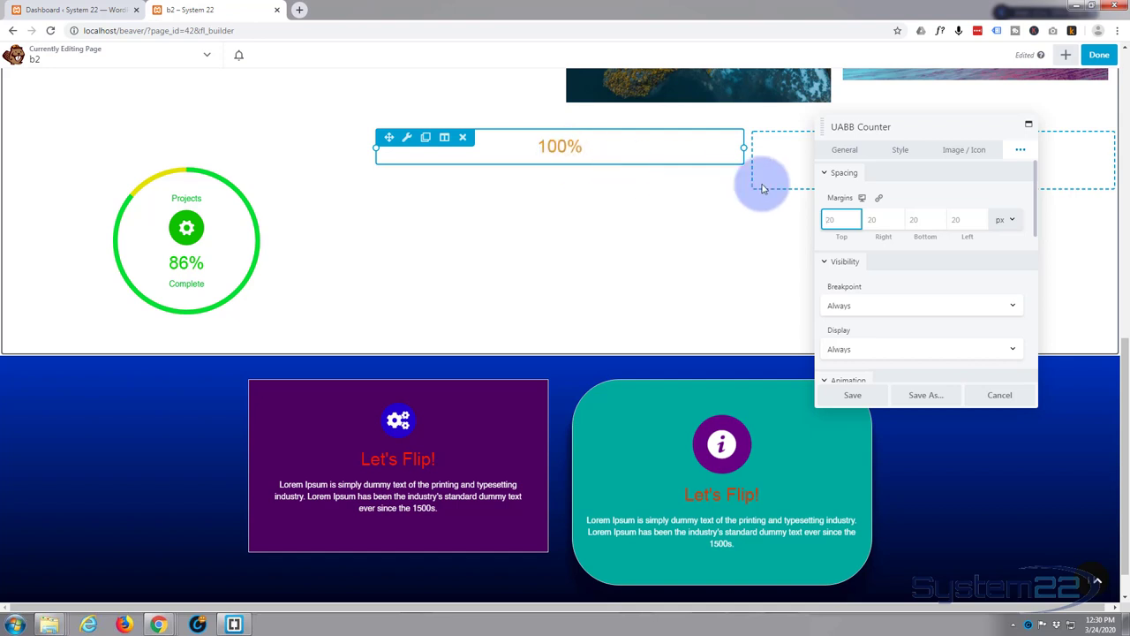
# Try the Circle, Semicircle and Bars counter styles, finally settling on Circle Counter.
pyautogui.click(845, 151)
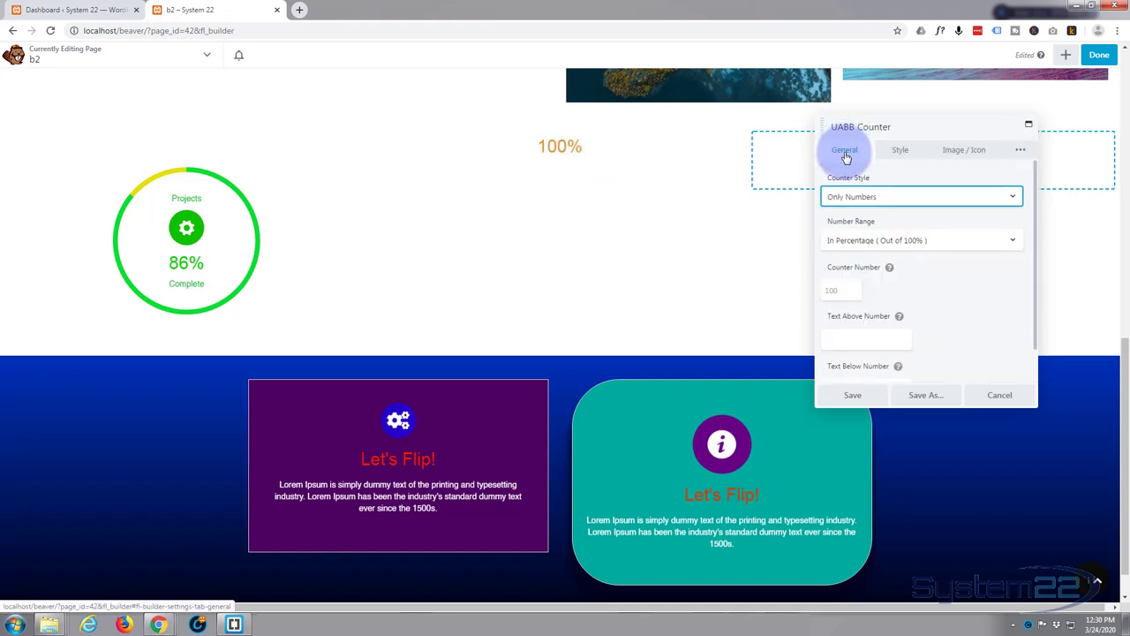
pyautogui.click(903, 196)
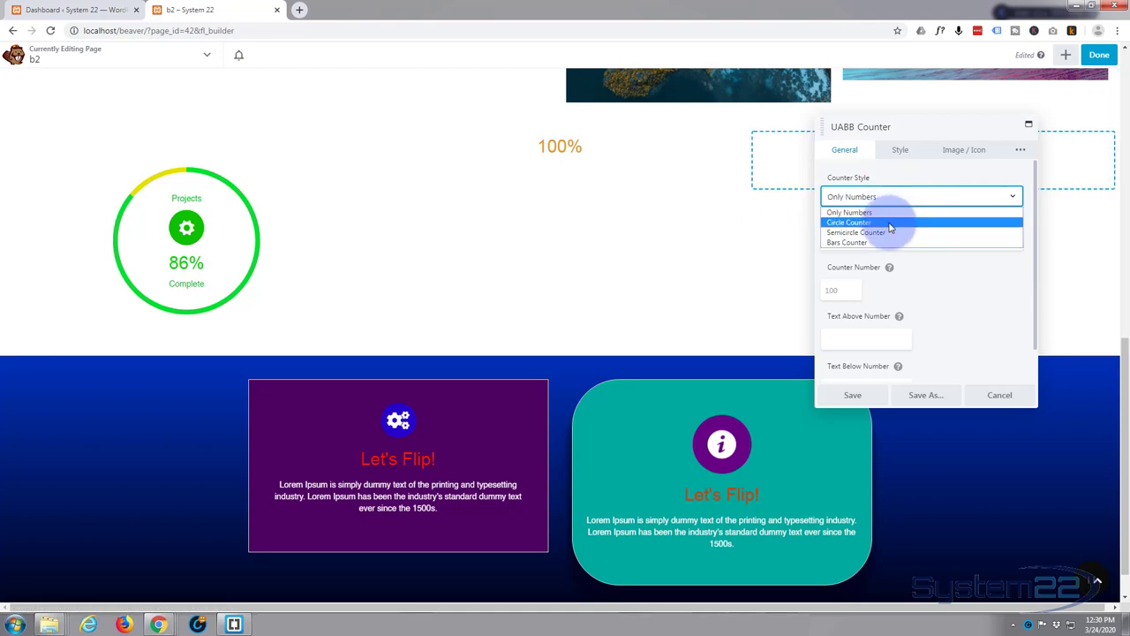
pyautogui.click(890, 222)
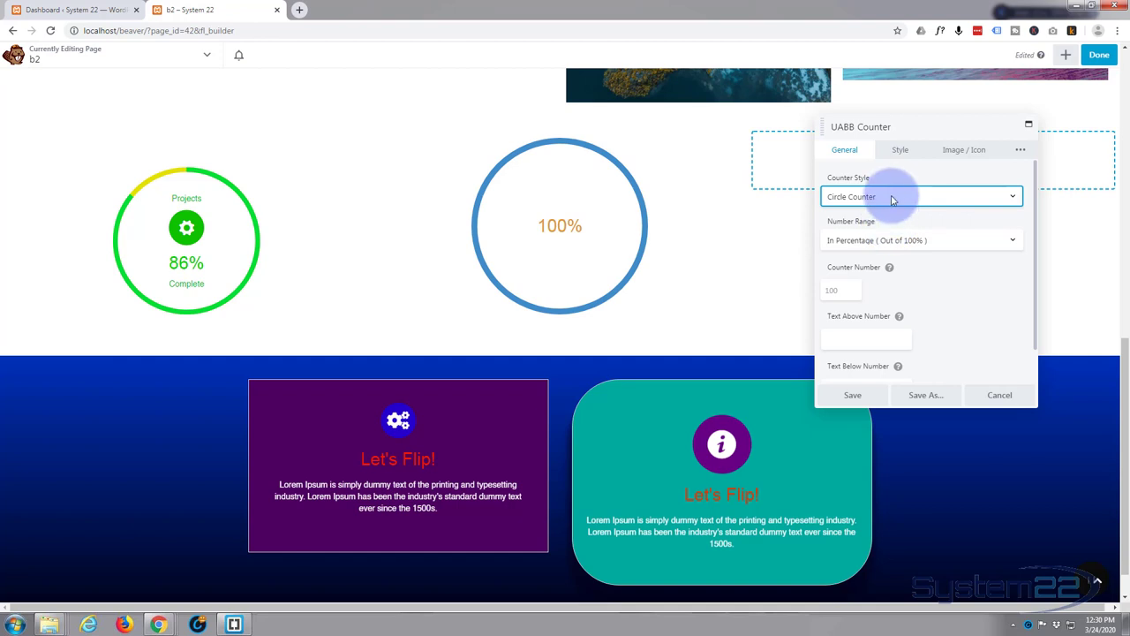
pyautogui.click(892, 198)
pyautogui.click(886, 231)
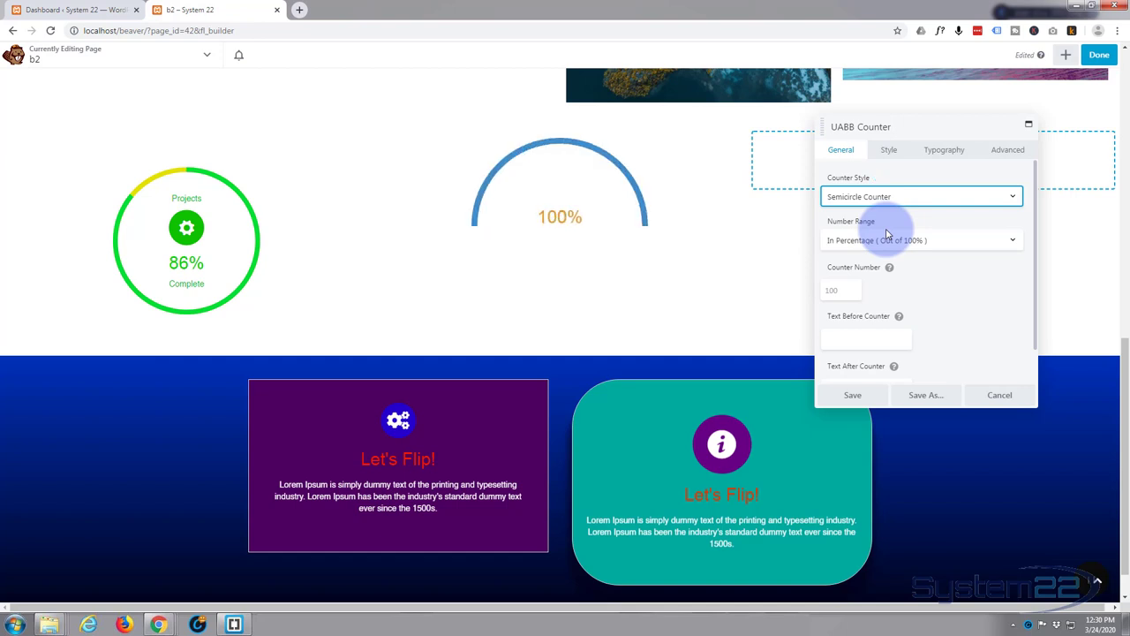
pyautogui.click(861, 196)
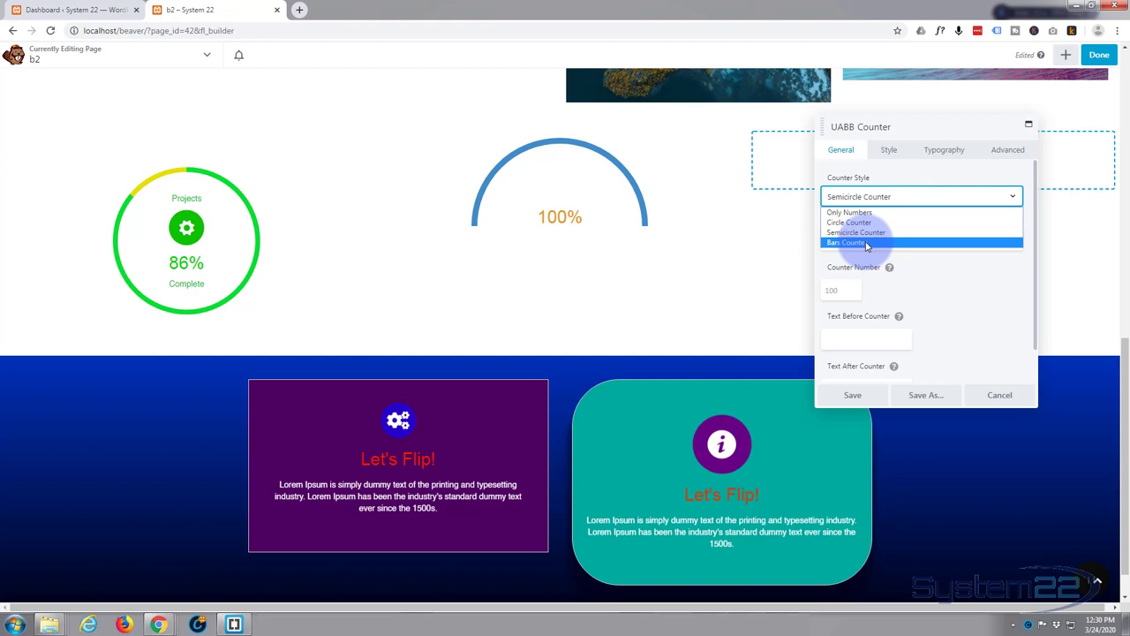
pyautogui.click(863, 239)
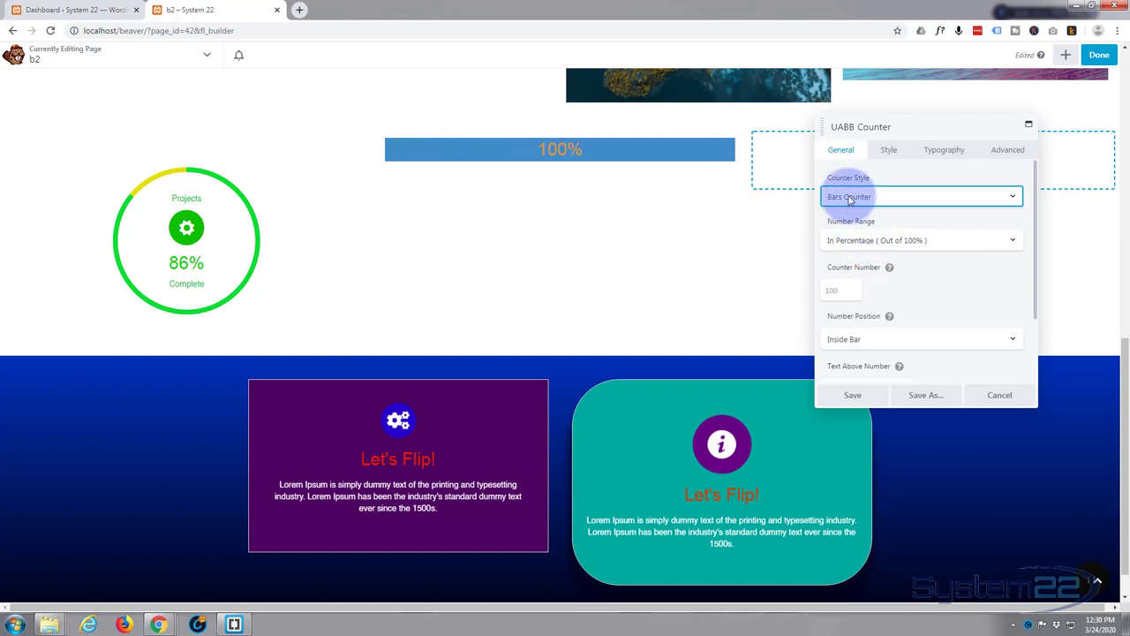
pyautogui.click(872, 198)
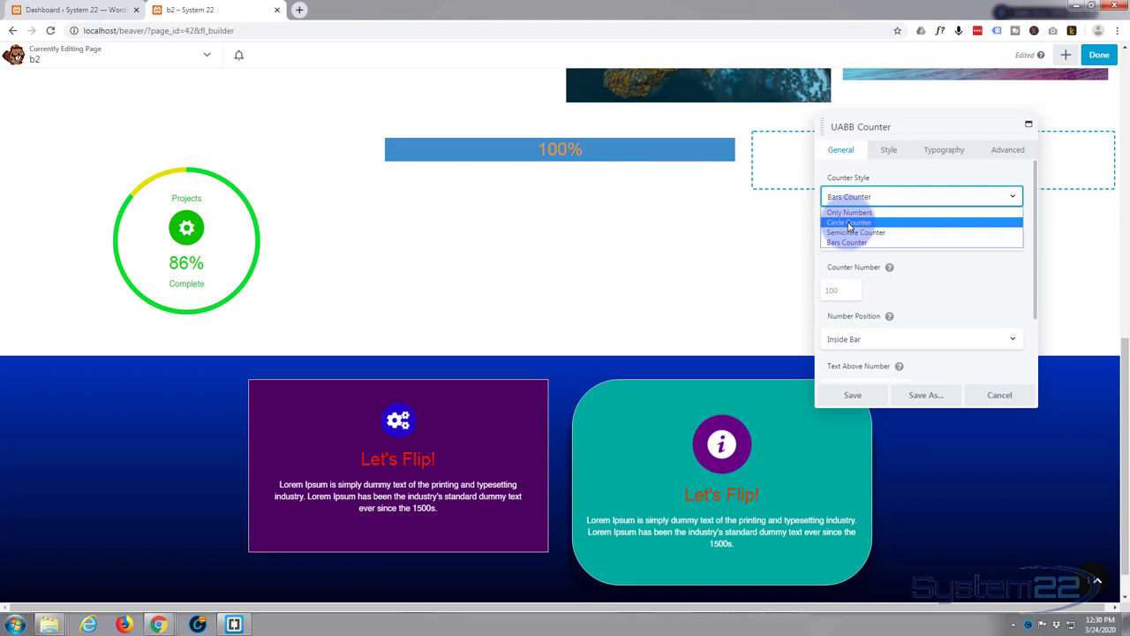
pyautogui.click(849, 222)
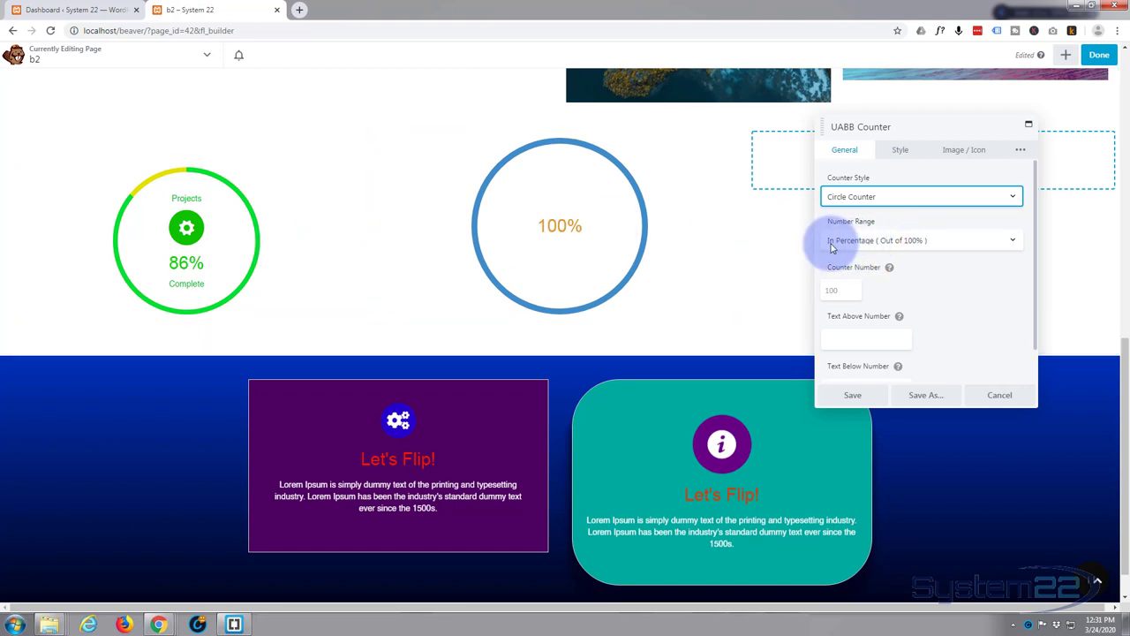
# Set the percentage counter to 76 with 'Projects' above and 'Complete' below the number.
pyautogui.click(952, 240)
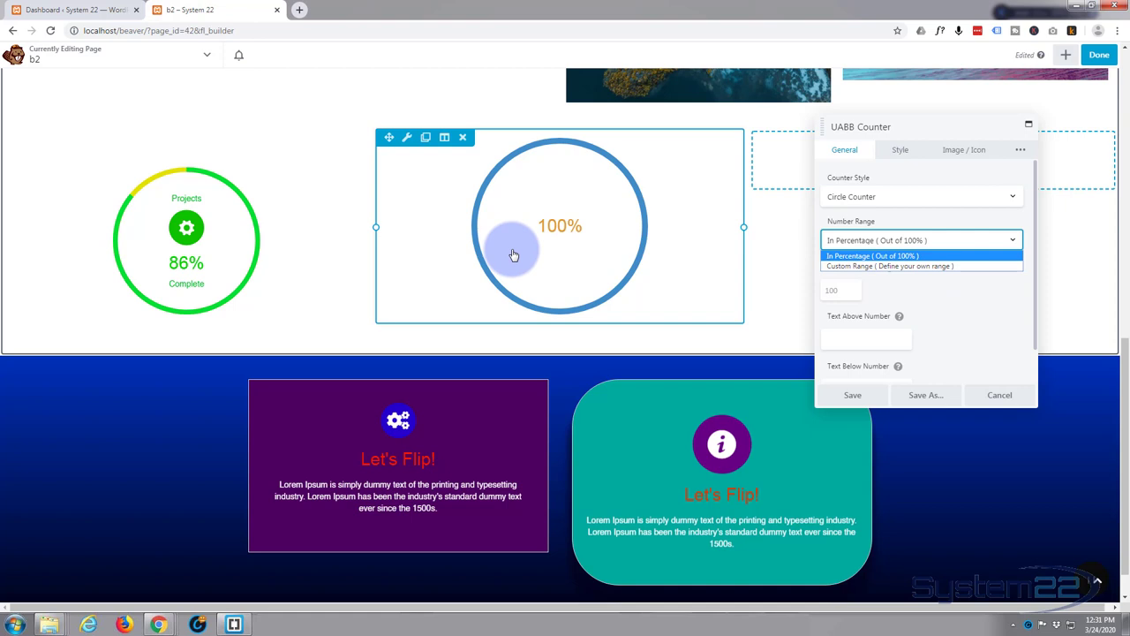
pyautogui.click(844, 292)
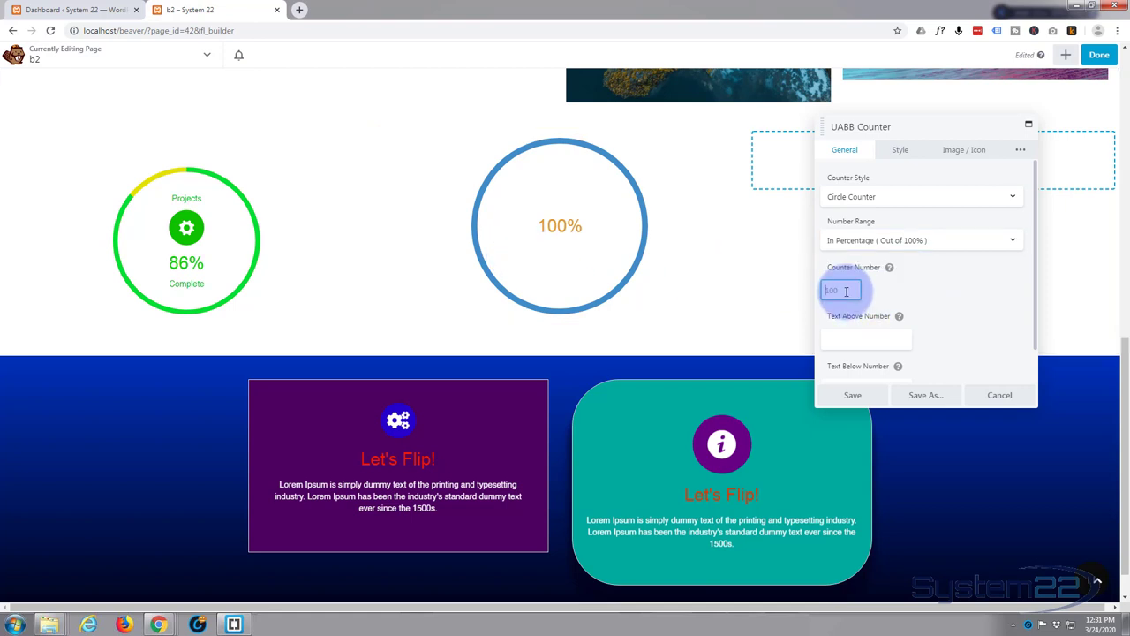
pyautogui.click(935, 293)
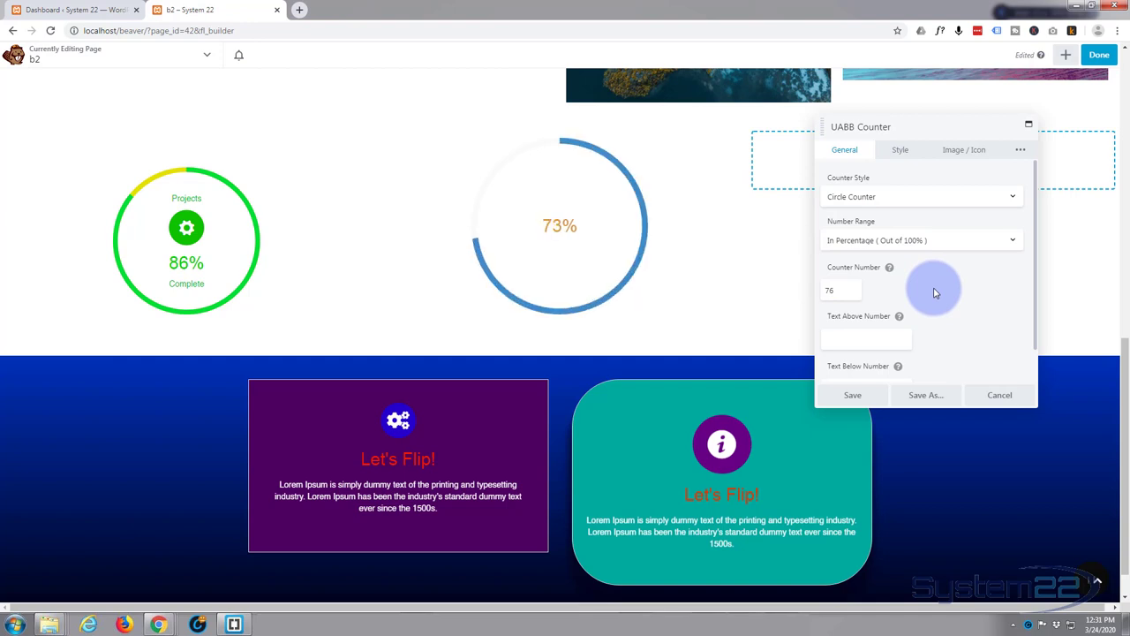
pyautogui.scroll(-1, 923, 294)
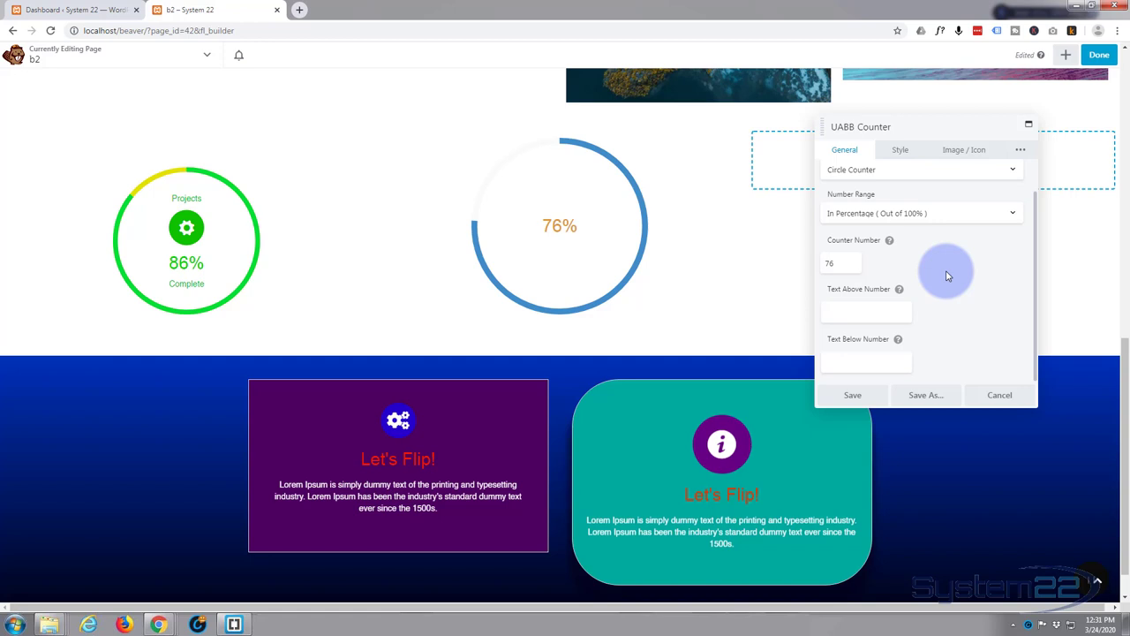
pyautogui.moveTo(898, 290)
pyautogui.click(855, 311)
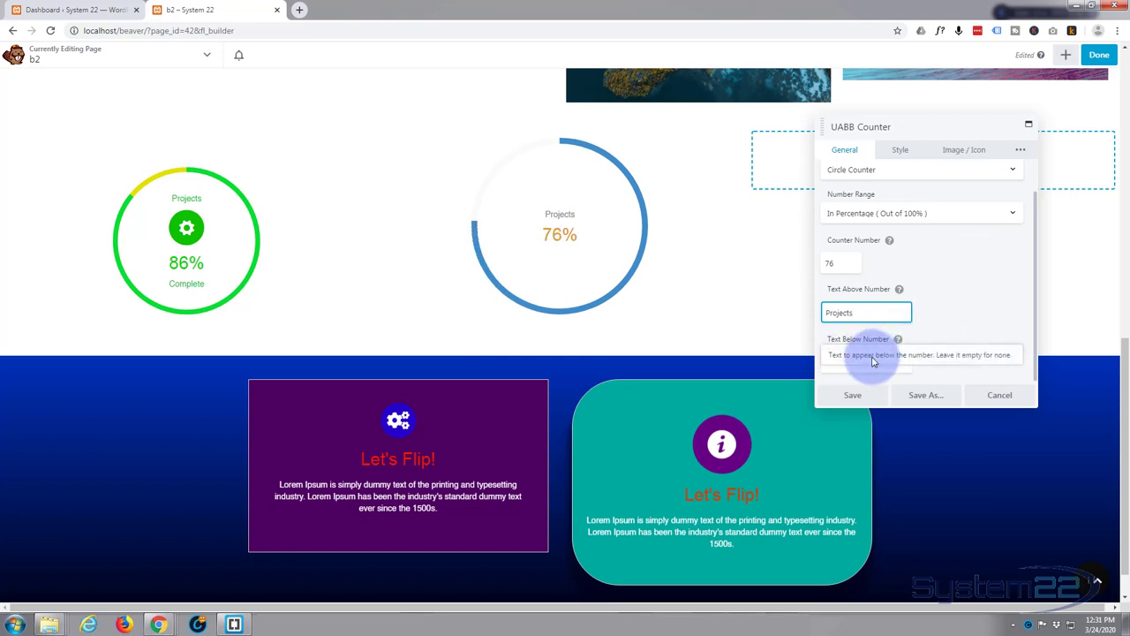
pyautogui.click(840, 362)
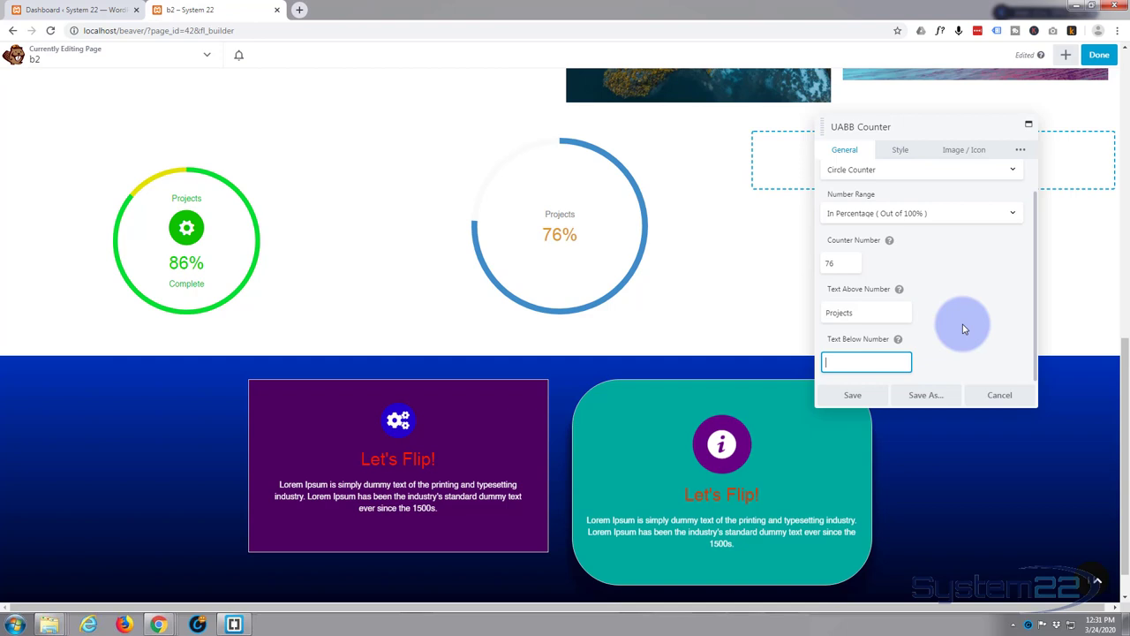
pyautogui.write('Complete')
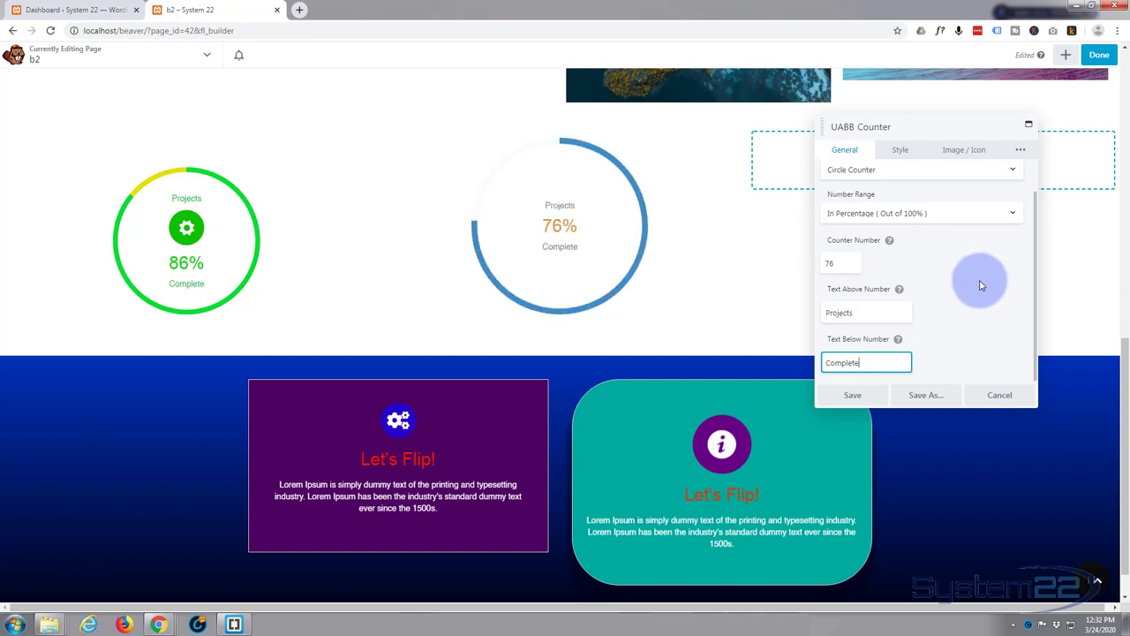
# In the Style settings, set Circle Size to 250 px and Circle Stroke Size to 7 px.
pyautogui.scroll(1, 979, 285)
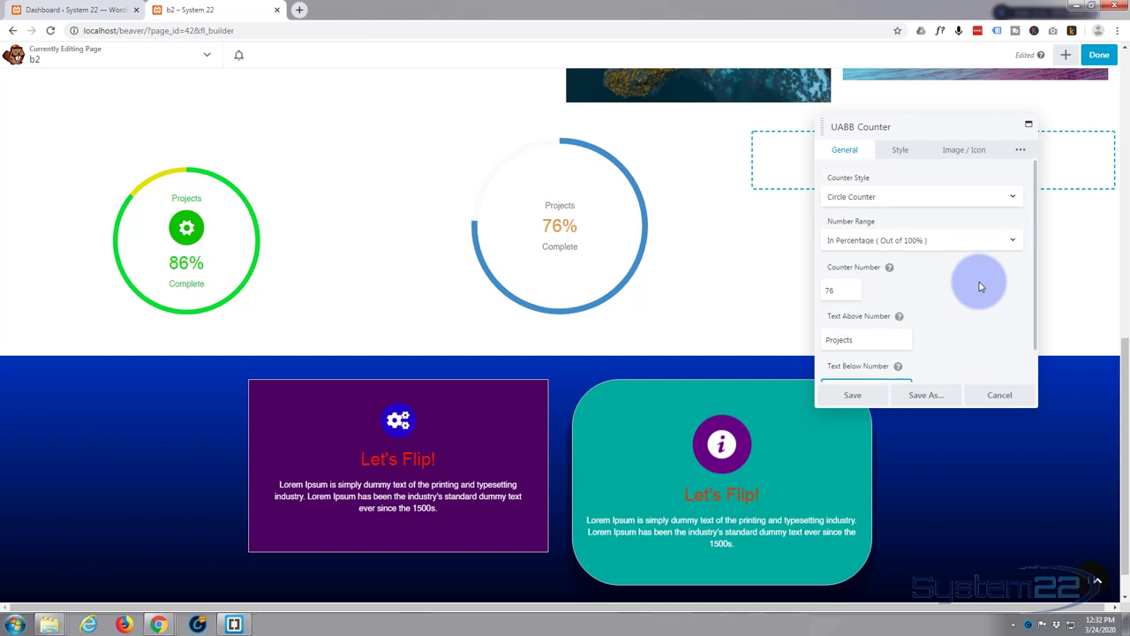
pyautogui.click(901, 152)
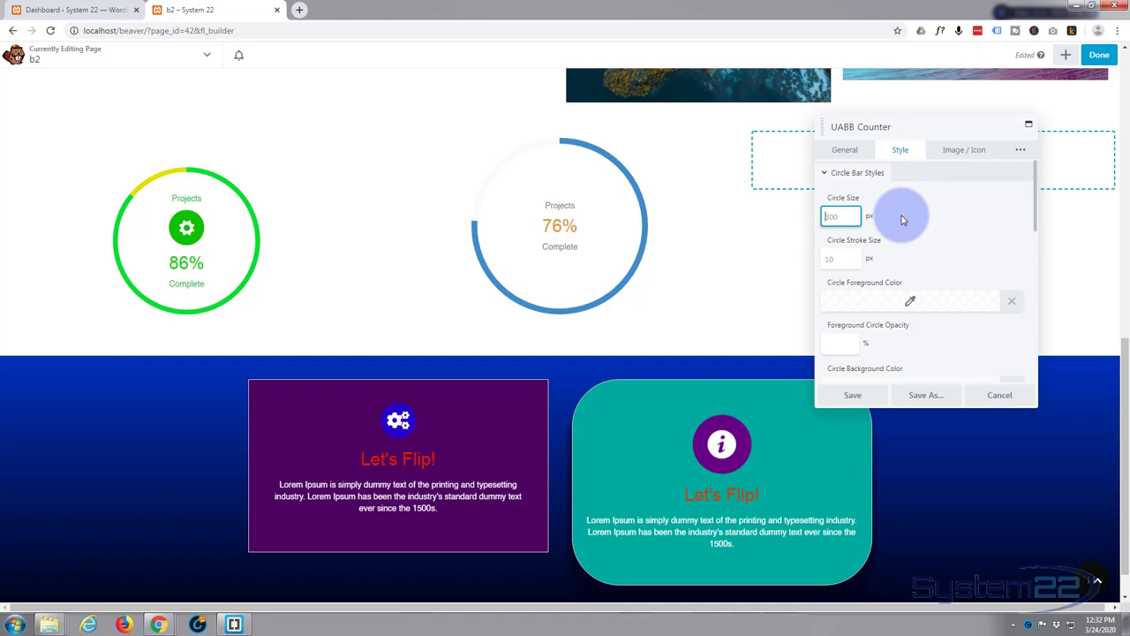
pyautogui.moveTo(697, 227)
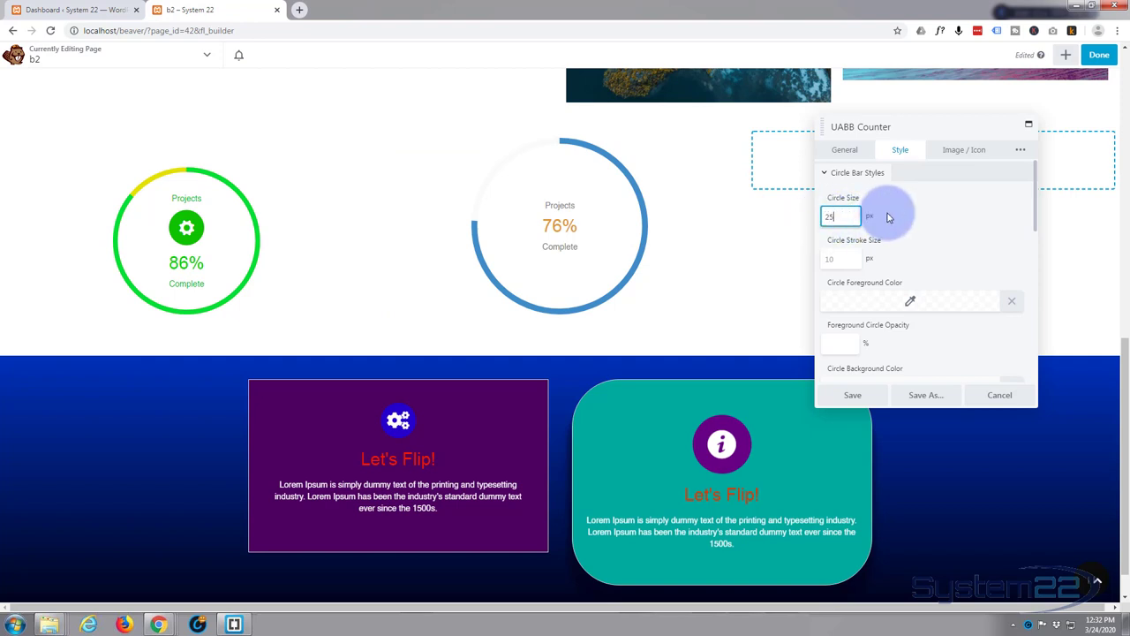
pyautogui.write('0')
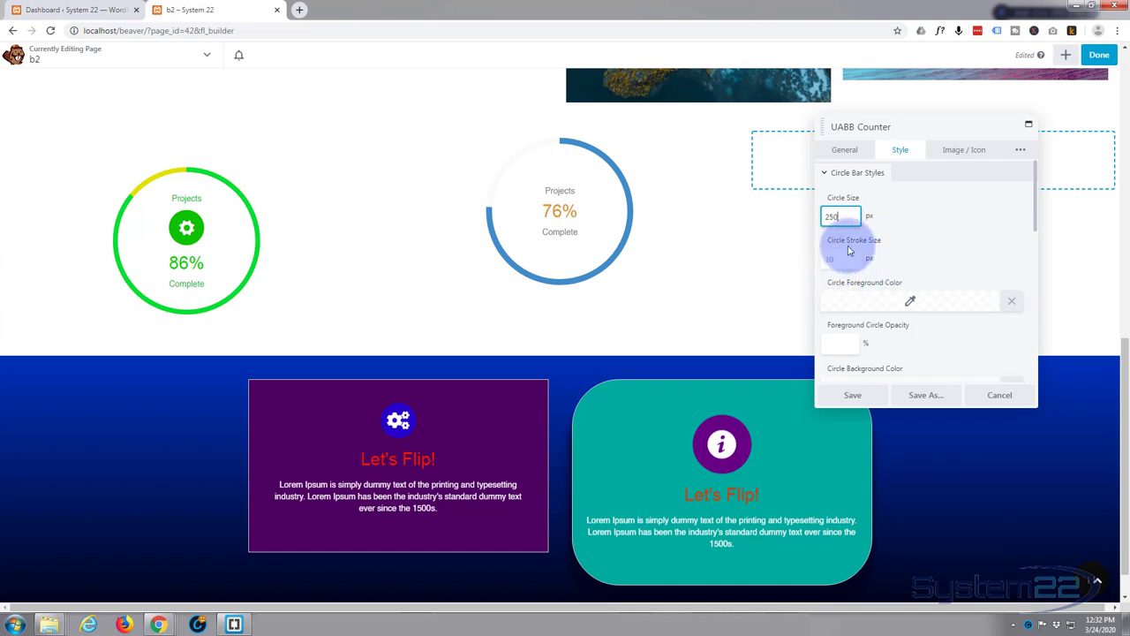
pyautogui.moveTo(579, 148)
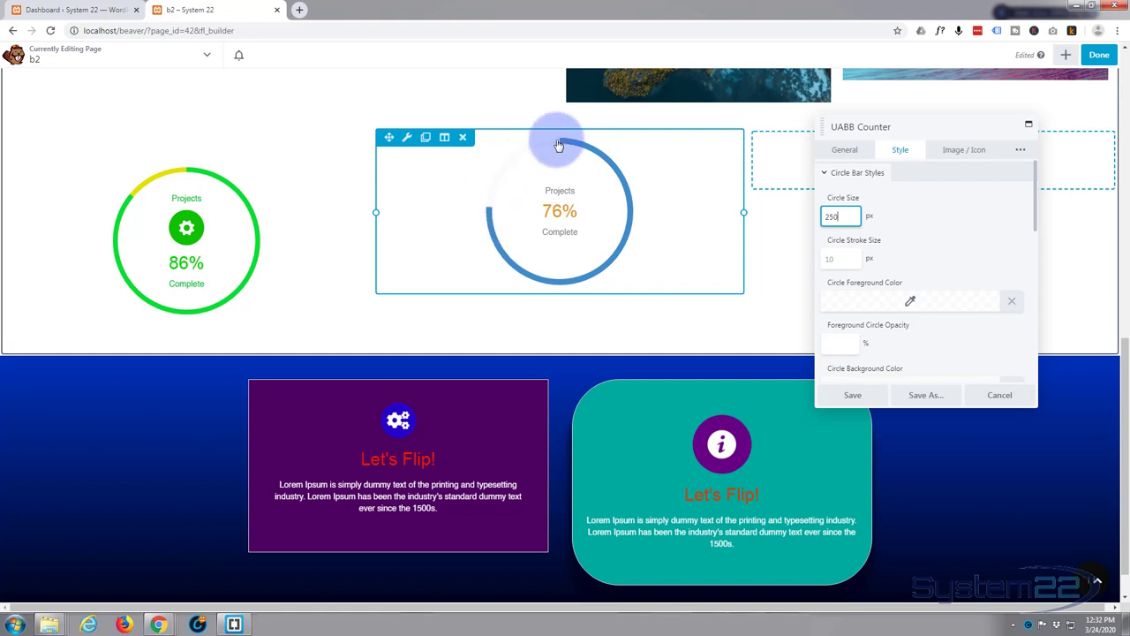
pyautogui.click(834, 257)
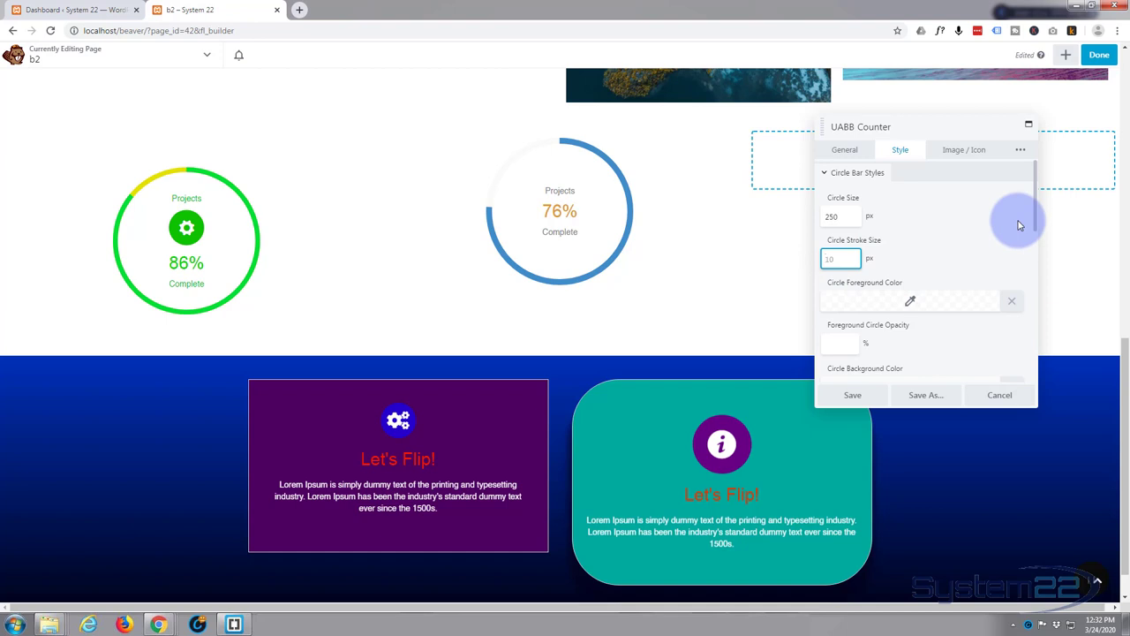
pyautogui.write('7')
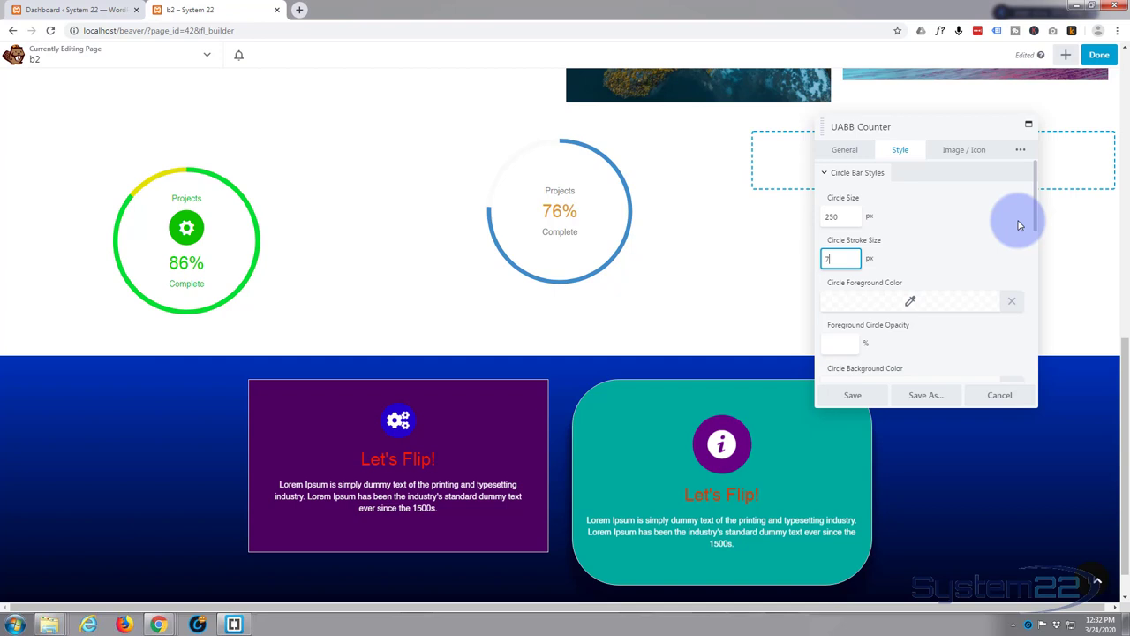
pyautogui.click(924, 259)
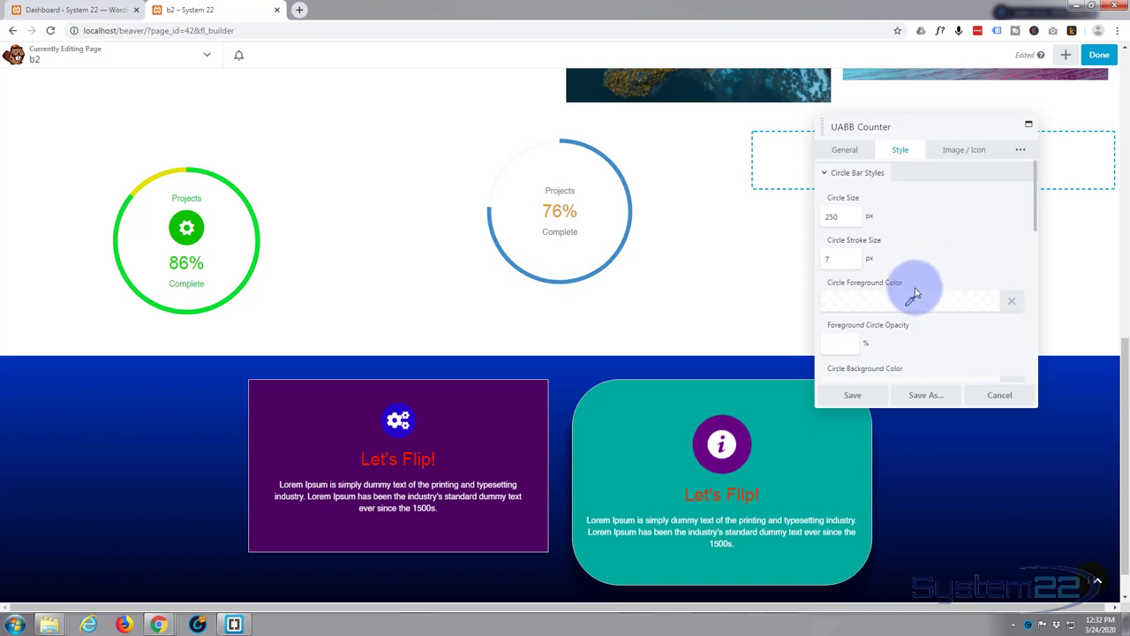
# Change the Circle Foreground Color of the ring to purple #8a00a5.
pyautogui.scroll(-1, 914, 282)
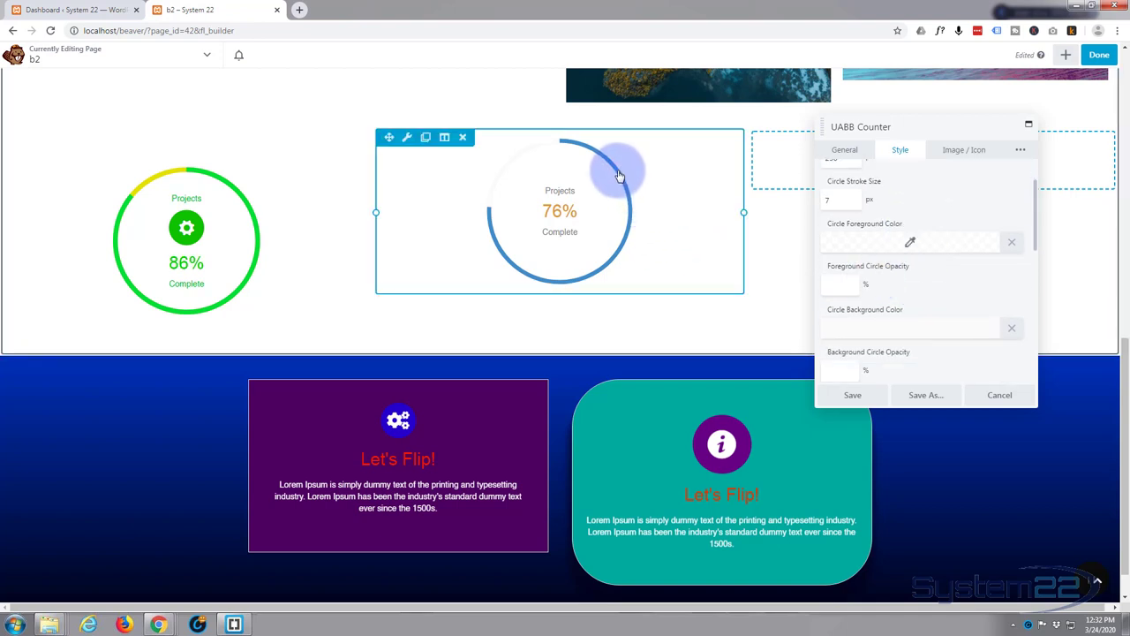
pyautogui.click(944, 246)
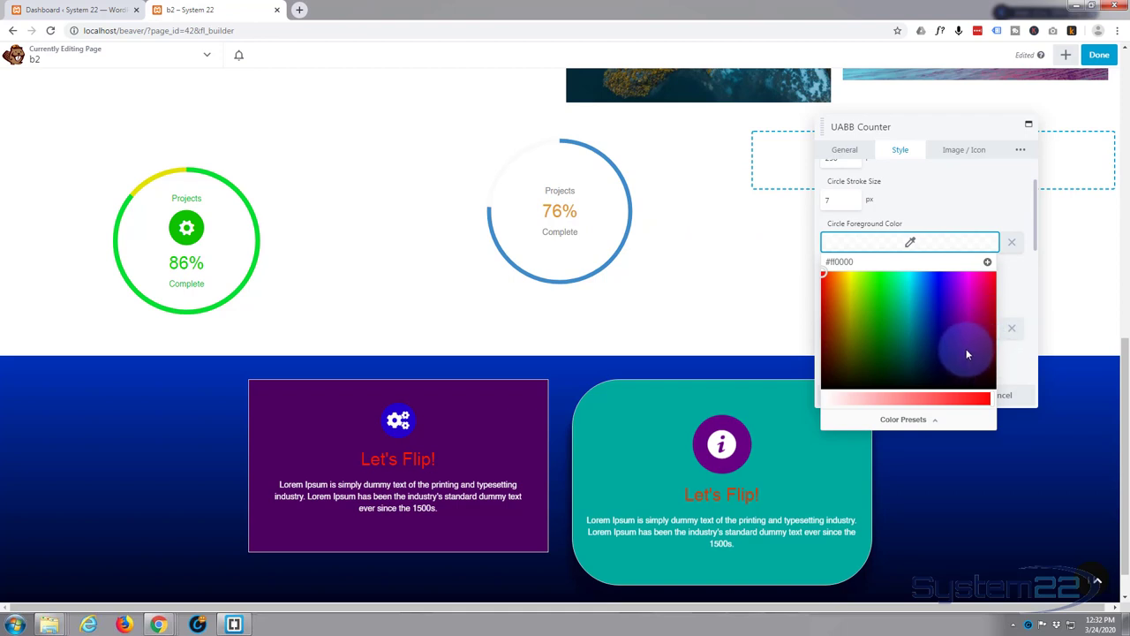
pyautogui.click(966, 349)
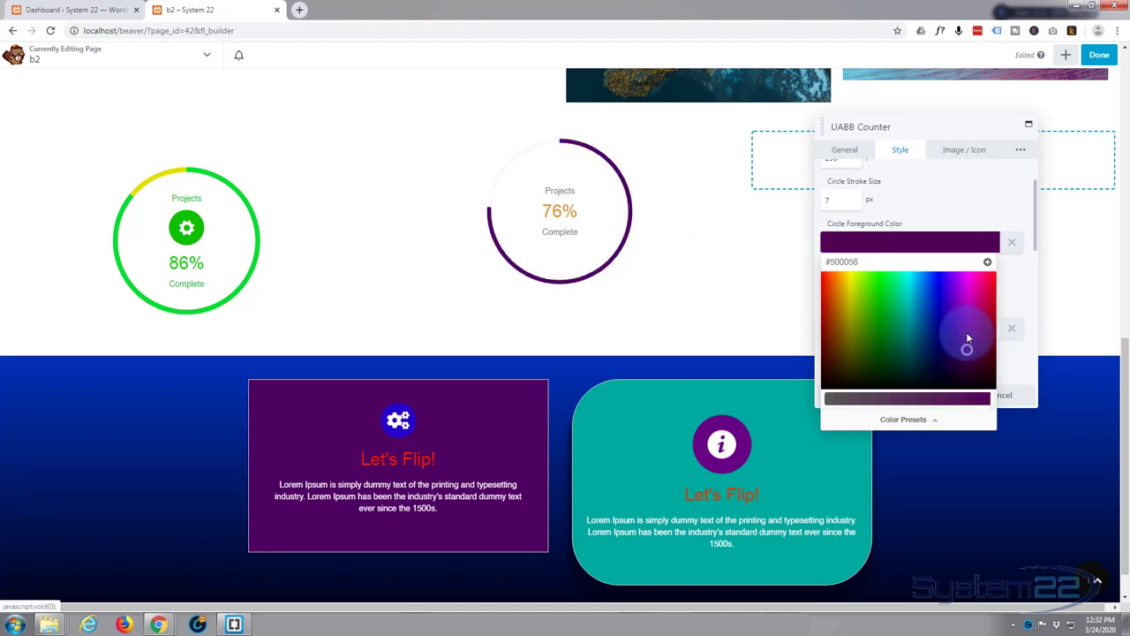
pyautogui.click(964, 313)
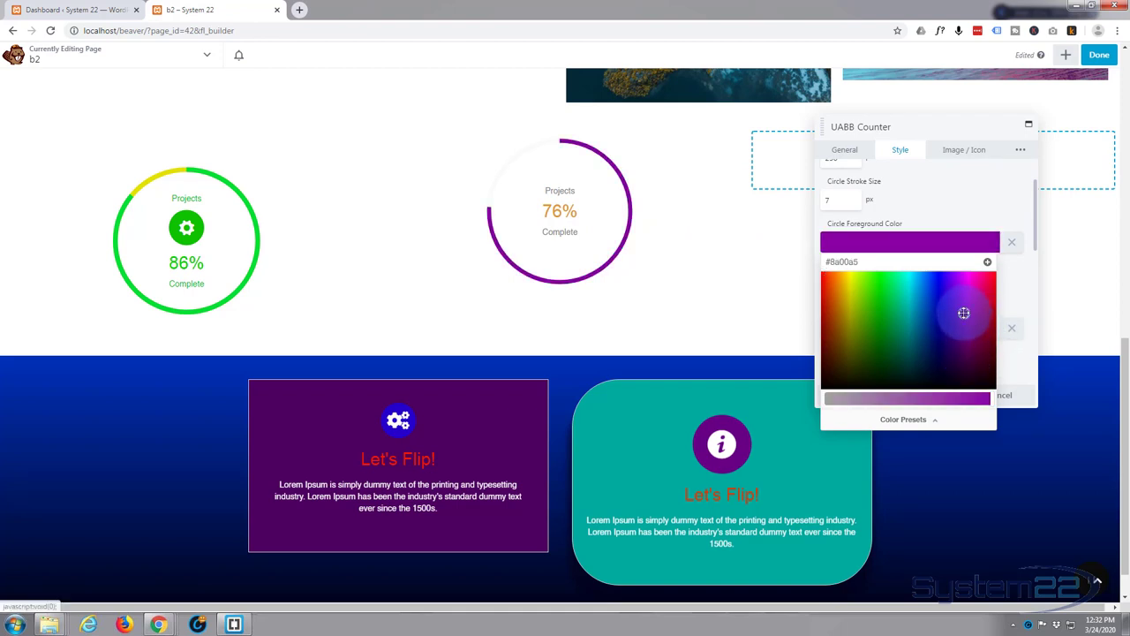
pyautogui.click(926, 196)
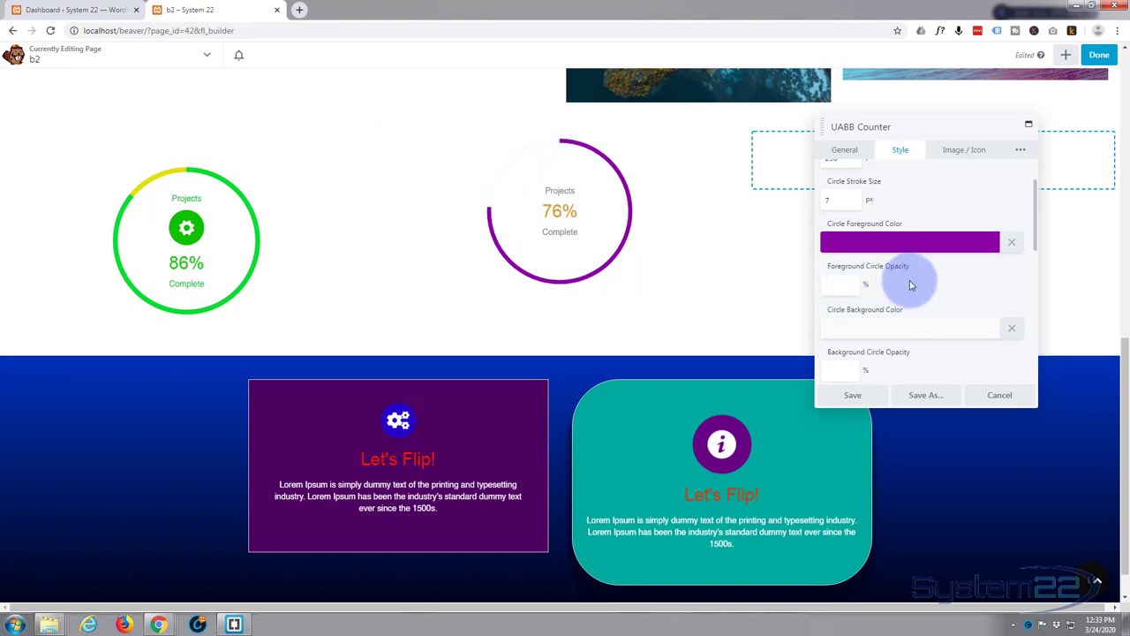
pyautogui.click(915, 329)
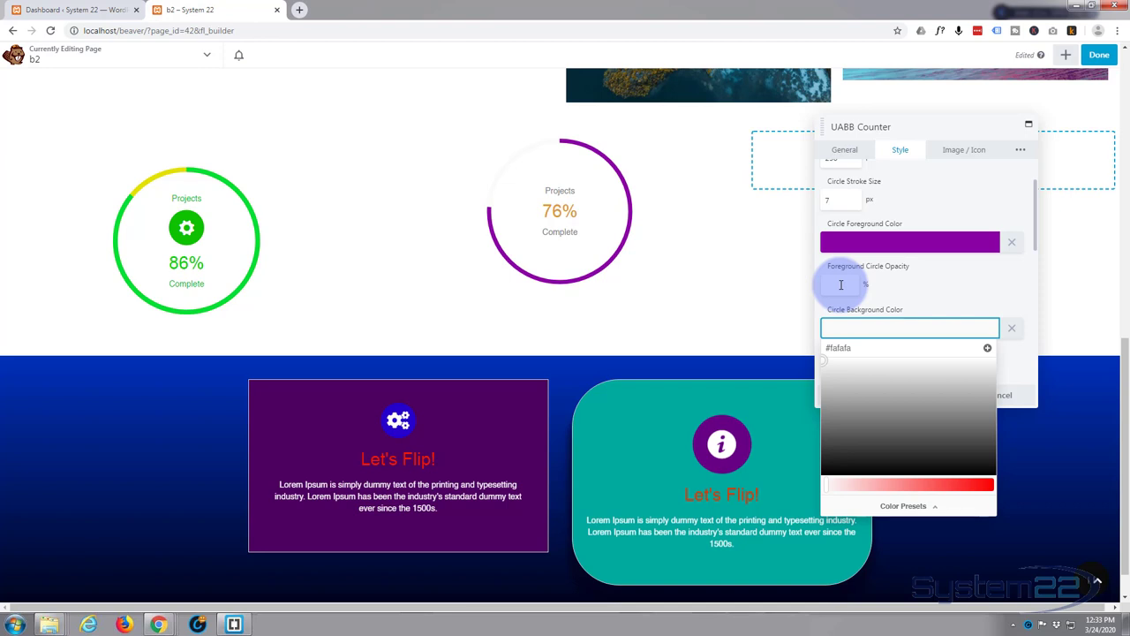
# Set the Circle Background Color to #4c4c4c with 30% Background Circle Opacity.
pyautogui.click(928, 303)
pyautogui.click(901, 328)
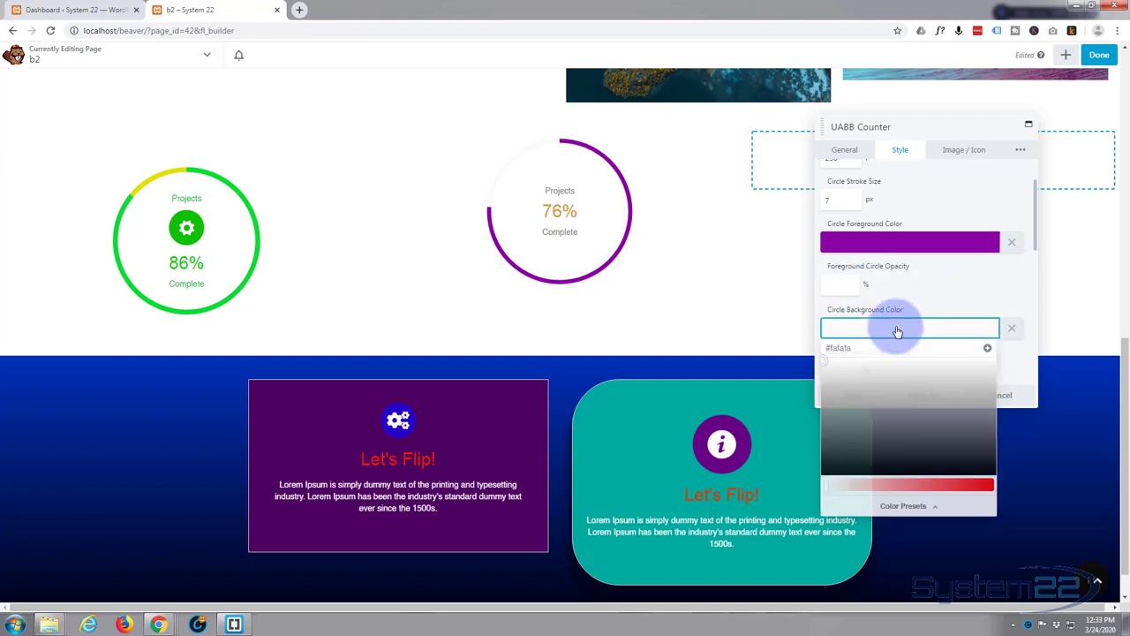
pyautogui.moveTo(903, 373); pyautogui.dragTo(887, 440)
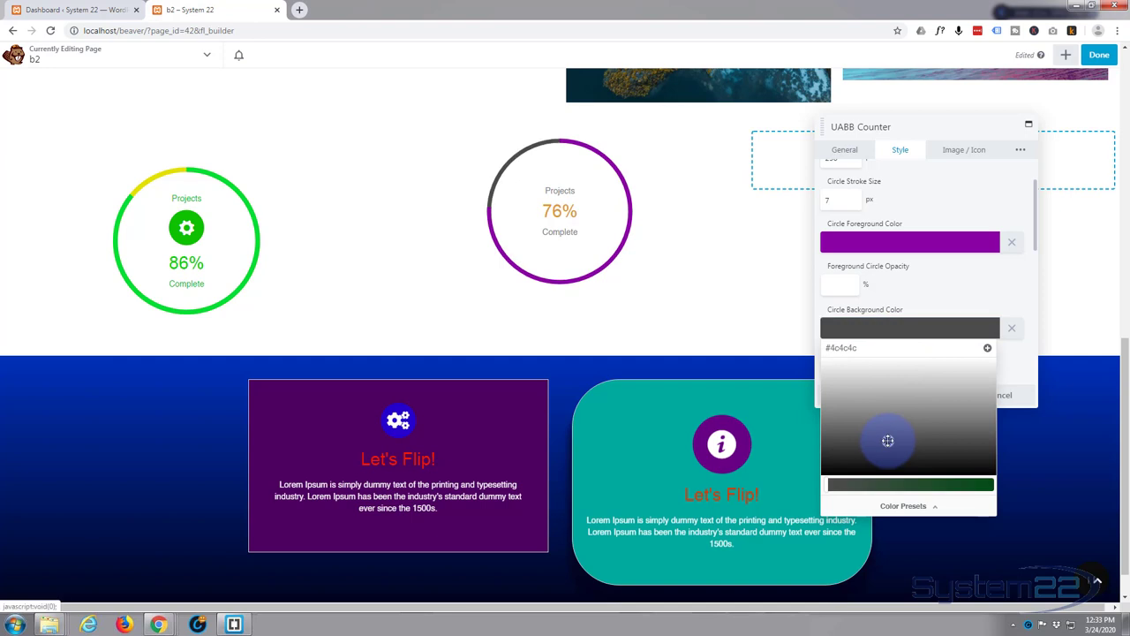
pyautogui.click(931, 325)
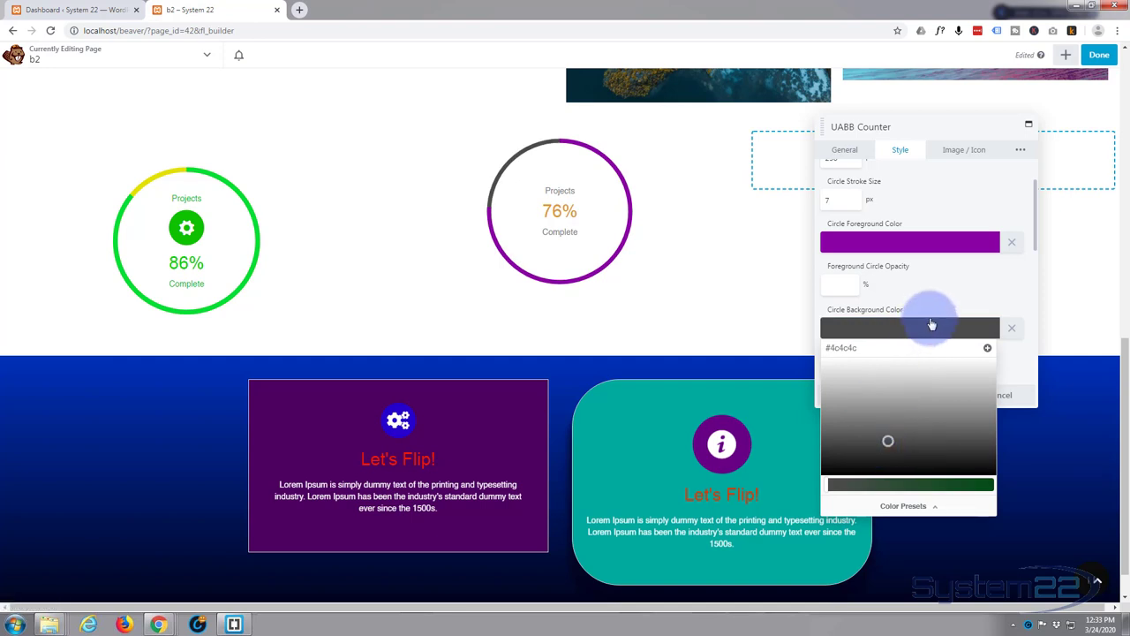
pyautogui.click(838, 371)
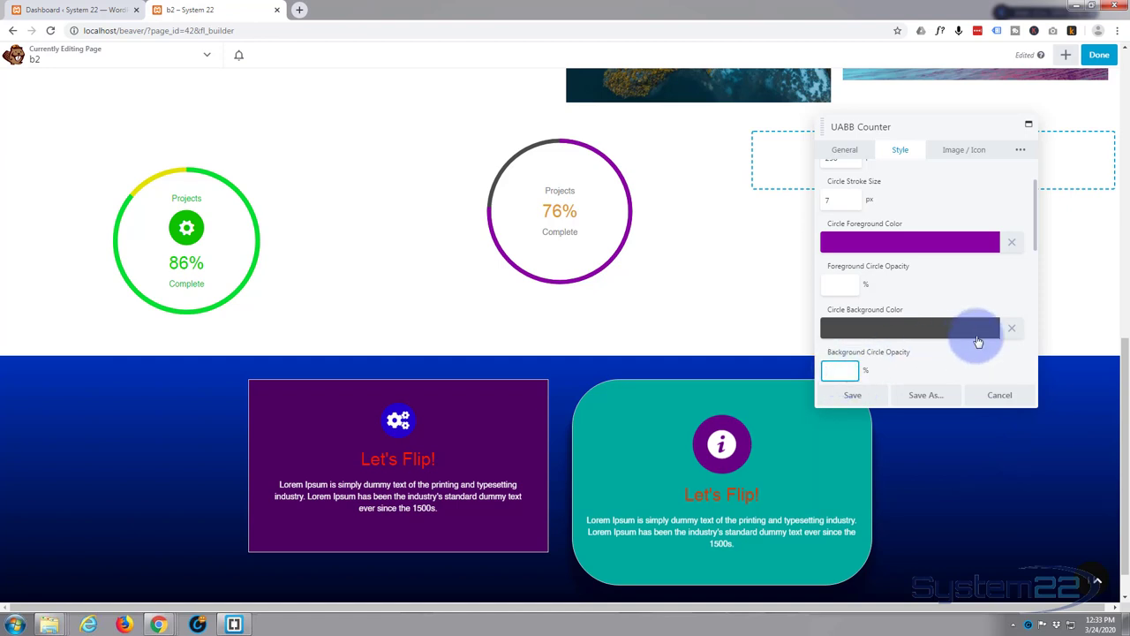
pyautogui.write('30')
pyautogui.scroll(-1, 897, 325)
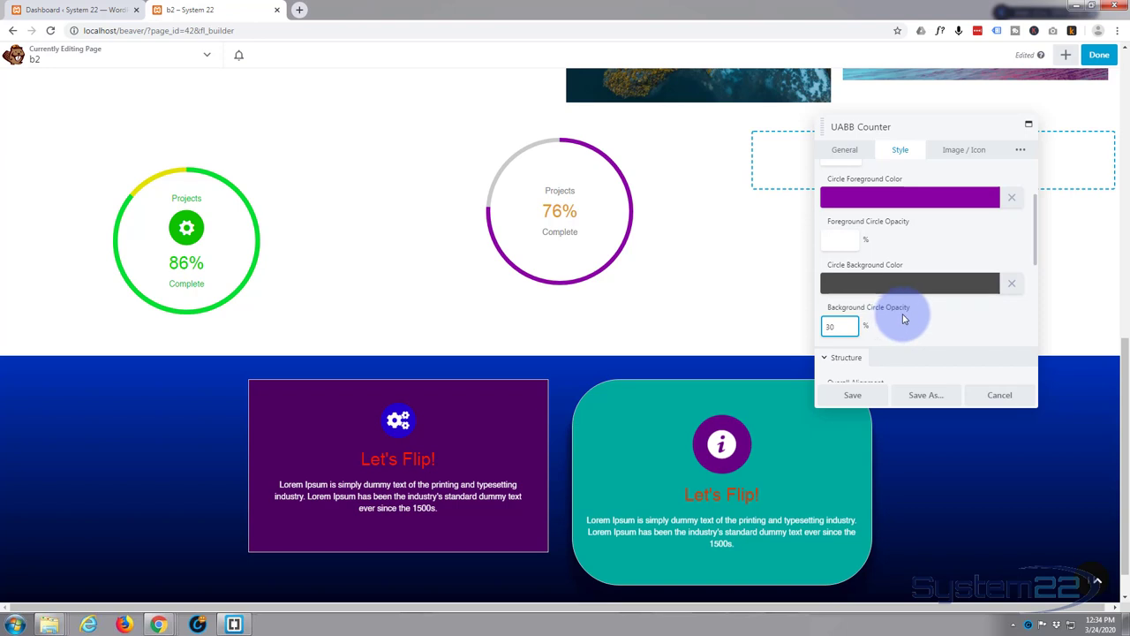
# Keep Center alignment and give the number 15 px top and 15 px bottom margins.
pyautogui.scroll(-1, 903, 316)
pyautogui.scroll(-1, 908, 314)
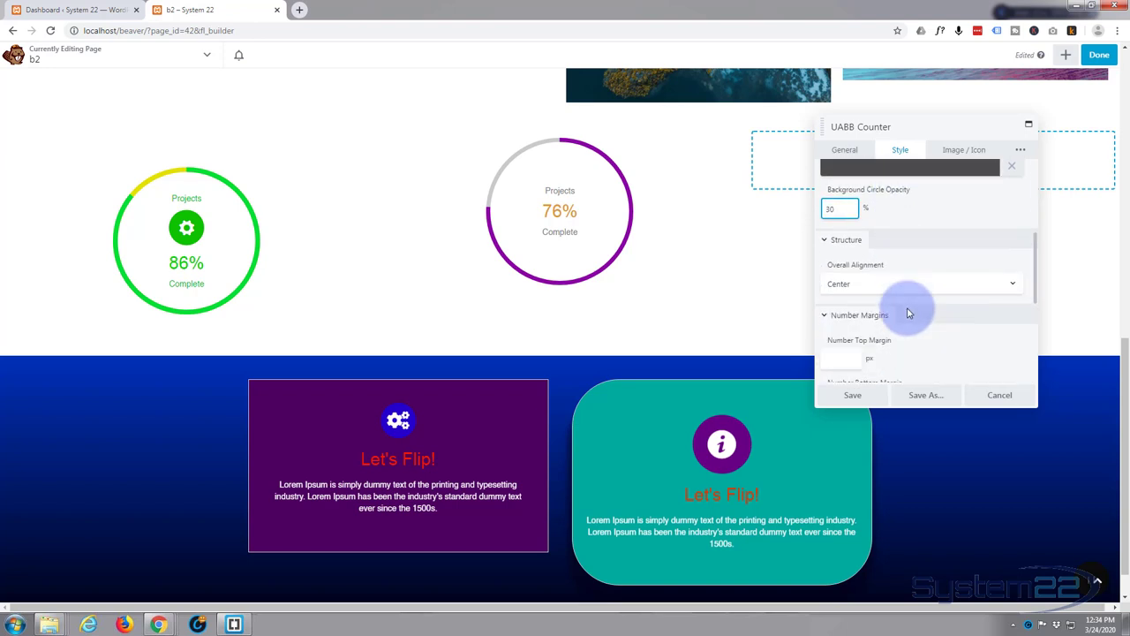
pyautogui.click(893, 285)
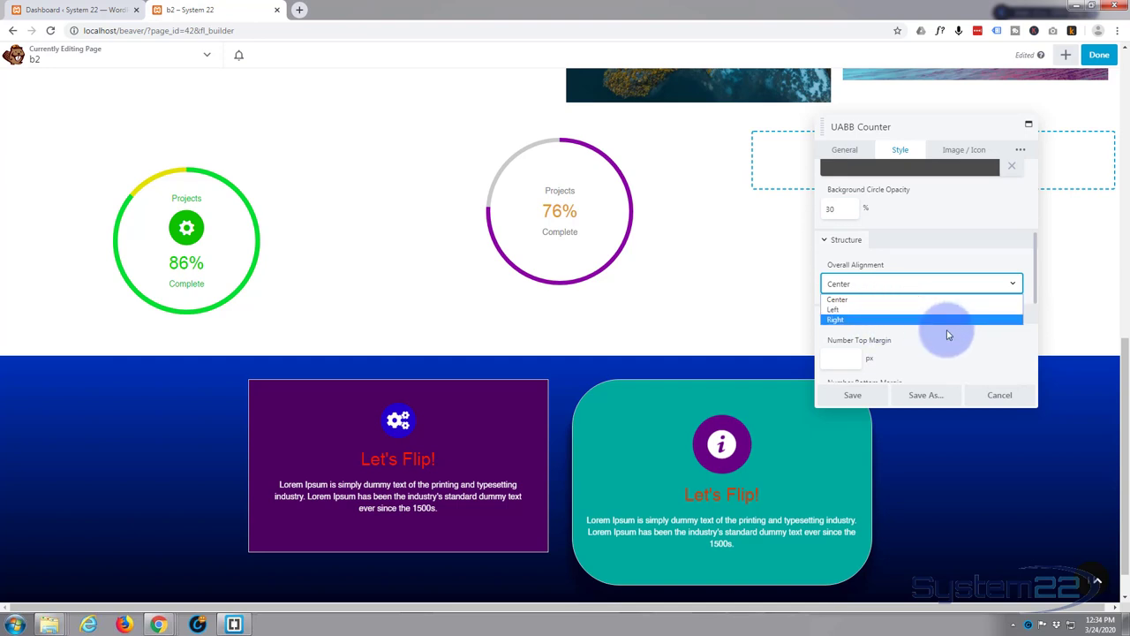
pyautogui.scroll(-2, 947, 334)
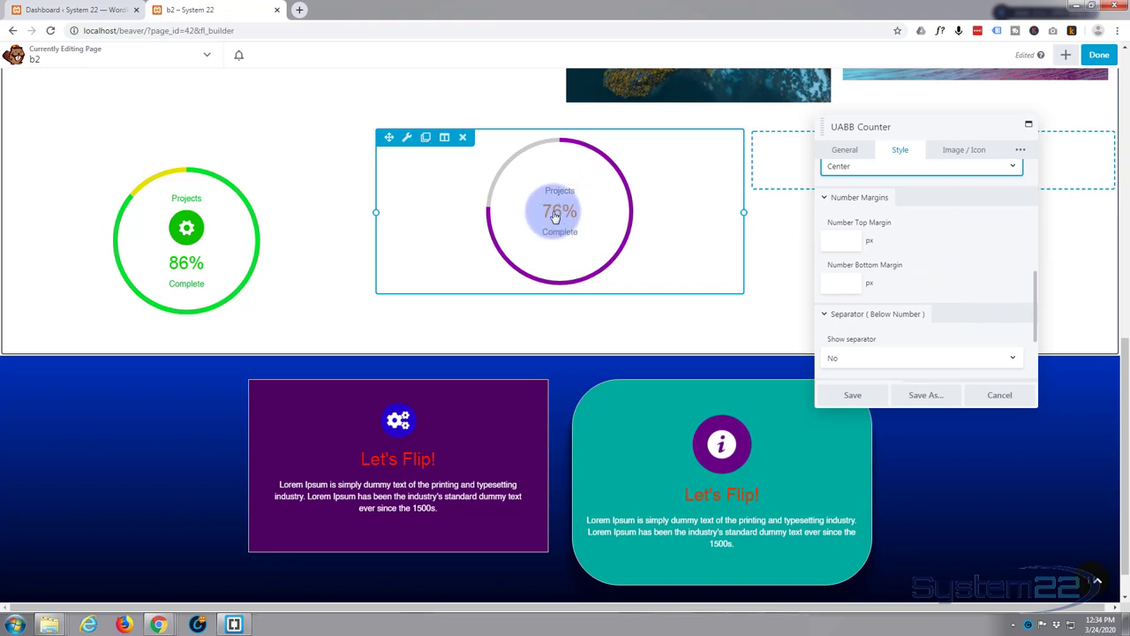
pyautogui.click(841, 241)
pyautogui.write('30')
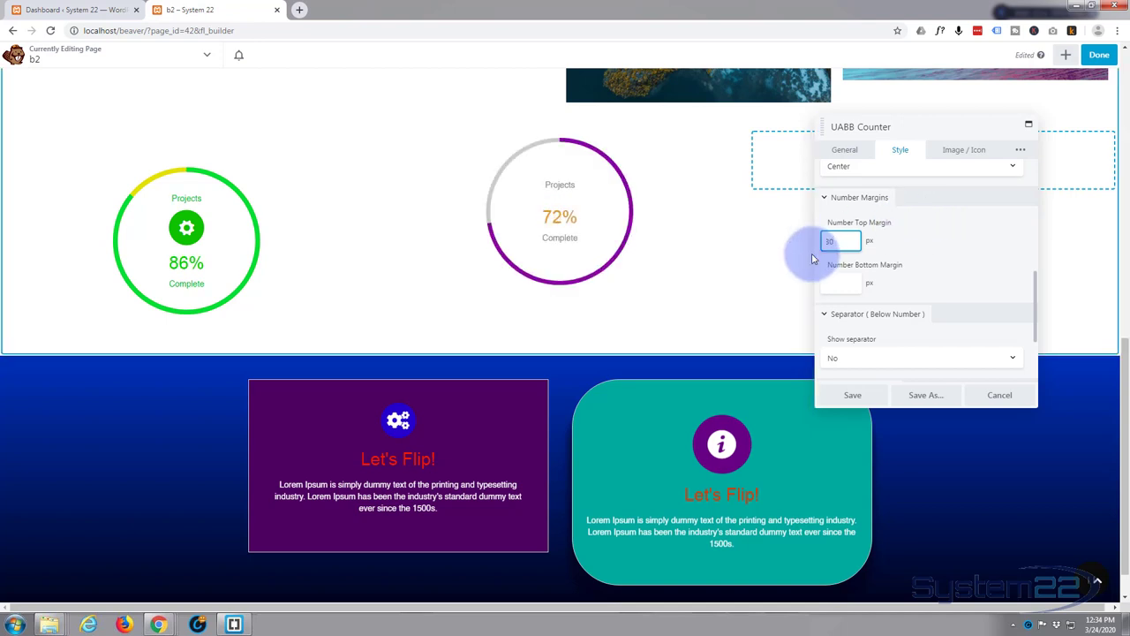
pyautogui.doubleClick(843, 241)
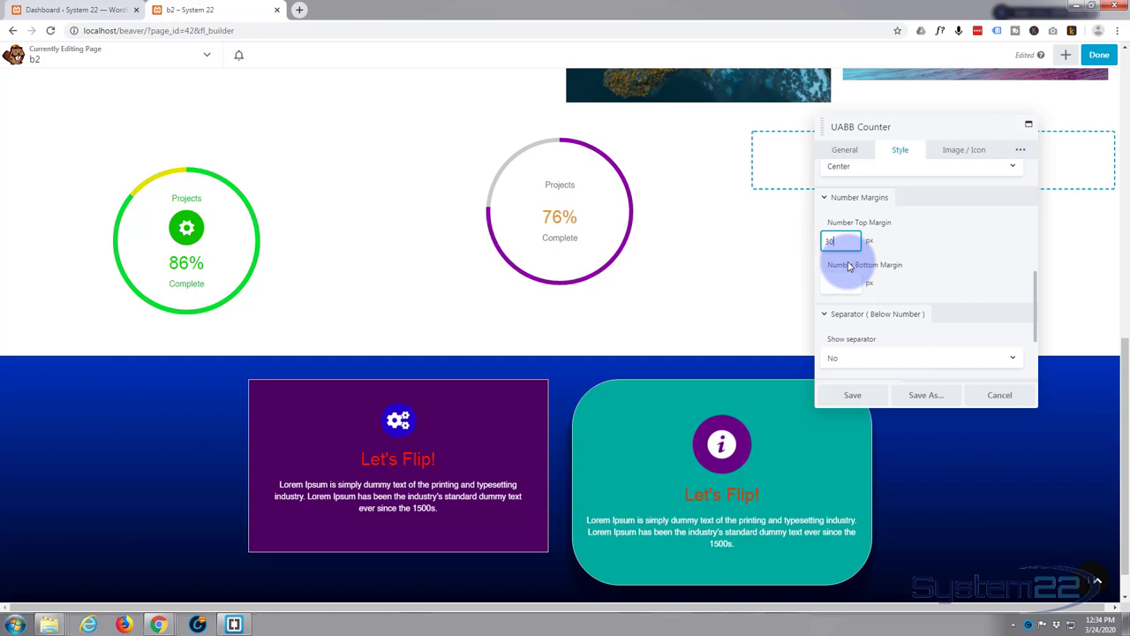
pyautogui.moveTo(826, 241); pyautogui.dragTo(906, 240)
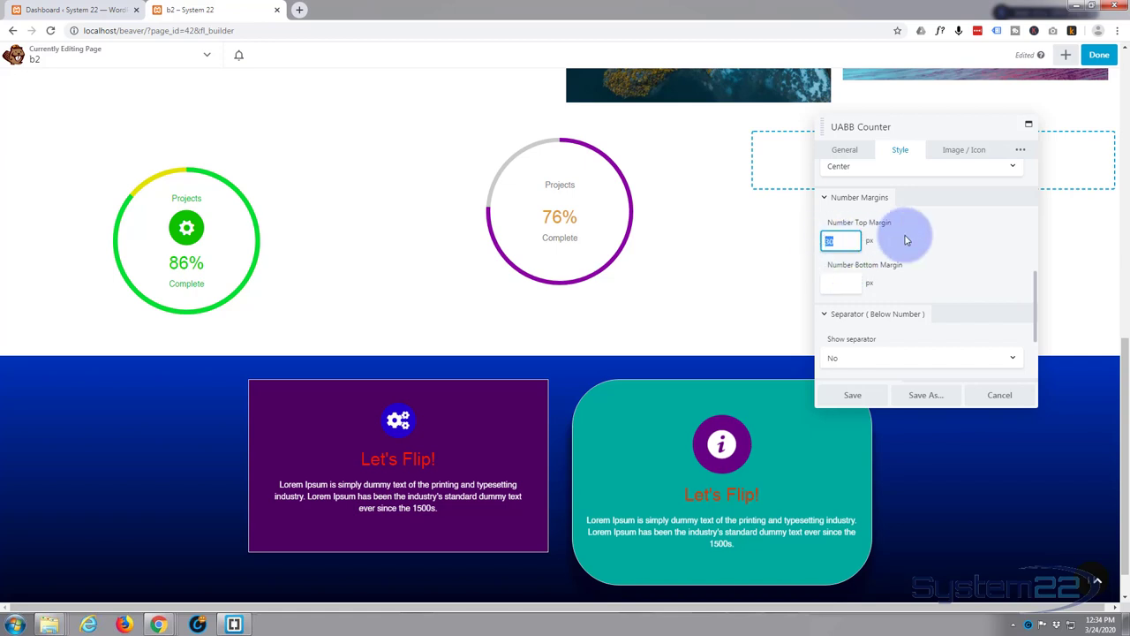
pyautogui.write('15')
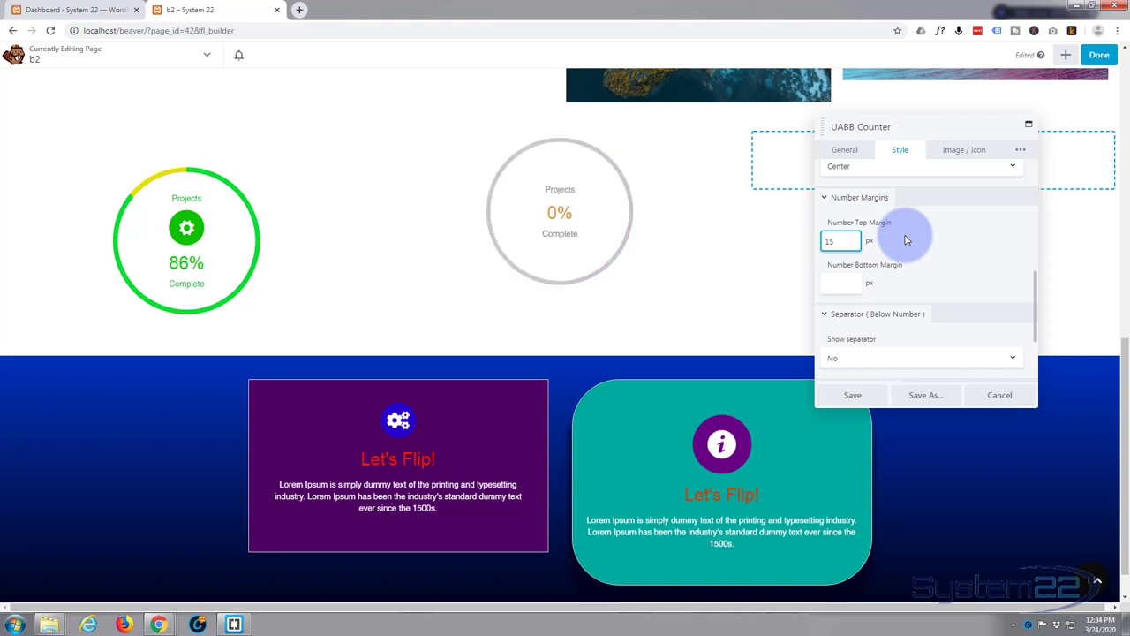
pyautogui.click(842, 281)
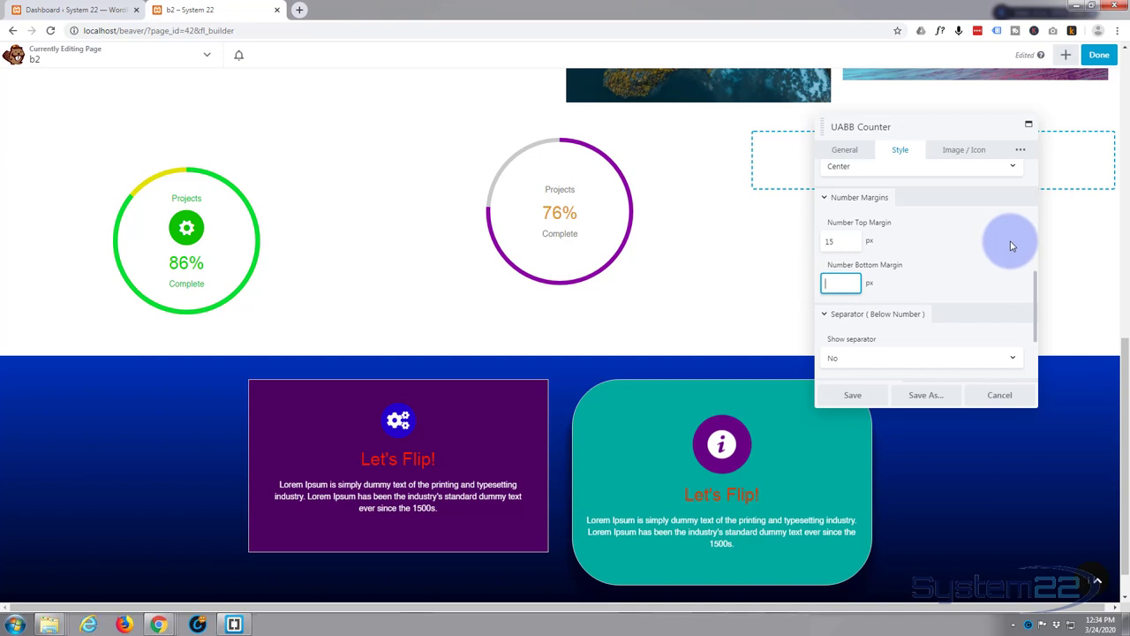
pyautogui.write('15')
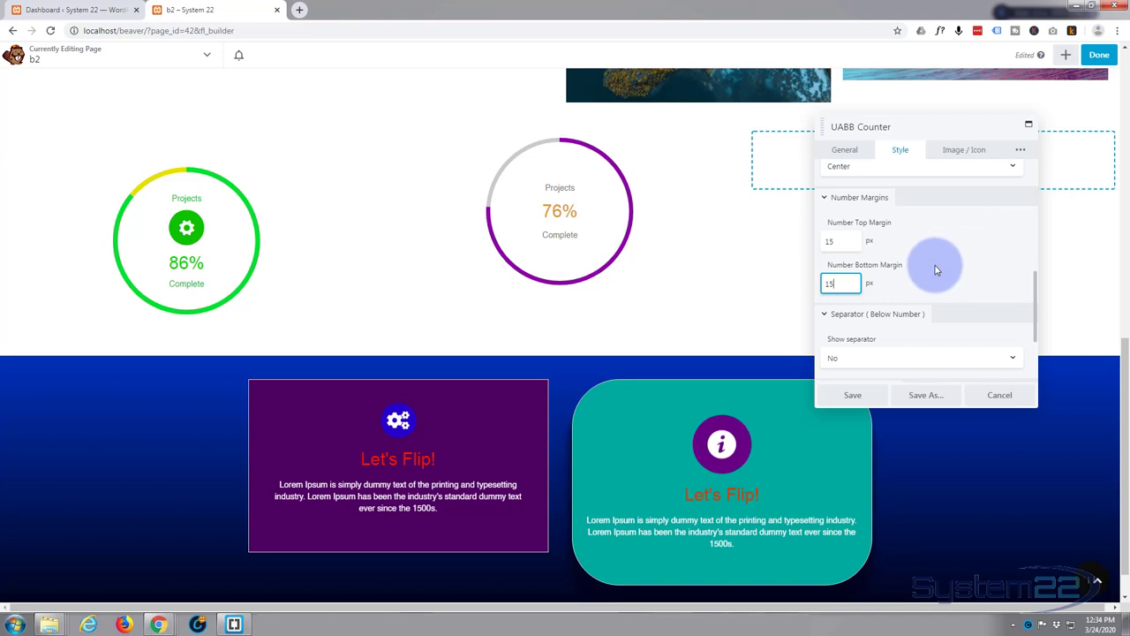
# Try a number separator and turn it back off, then set Animation Speed to 1.5 seconds.
pyautogui.scroll(-2, 936, 265)
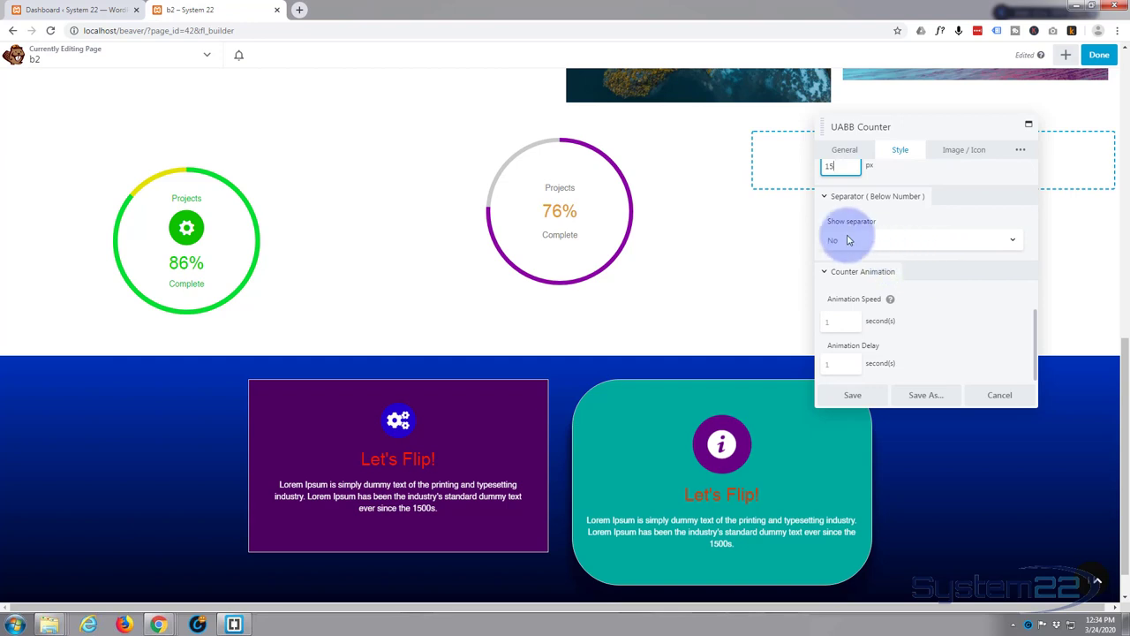
pyautogui.click(909, 239)
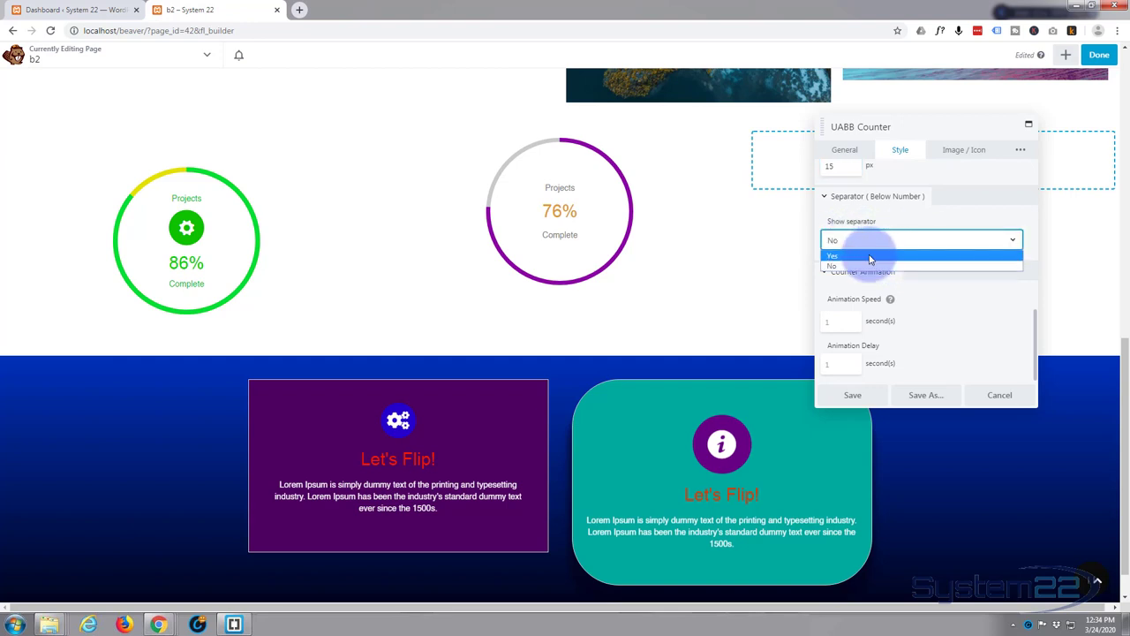
pyautogui.click(870, 256)
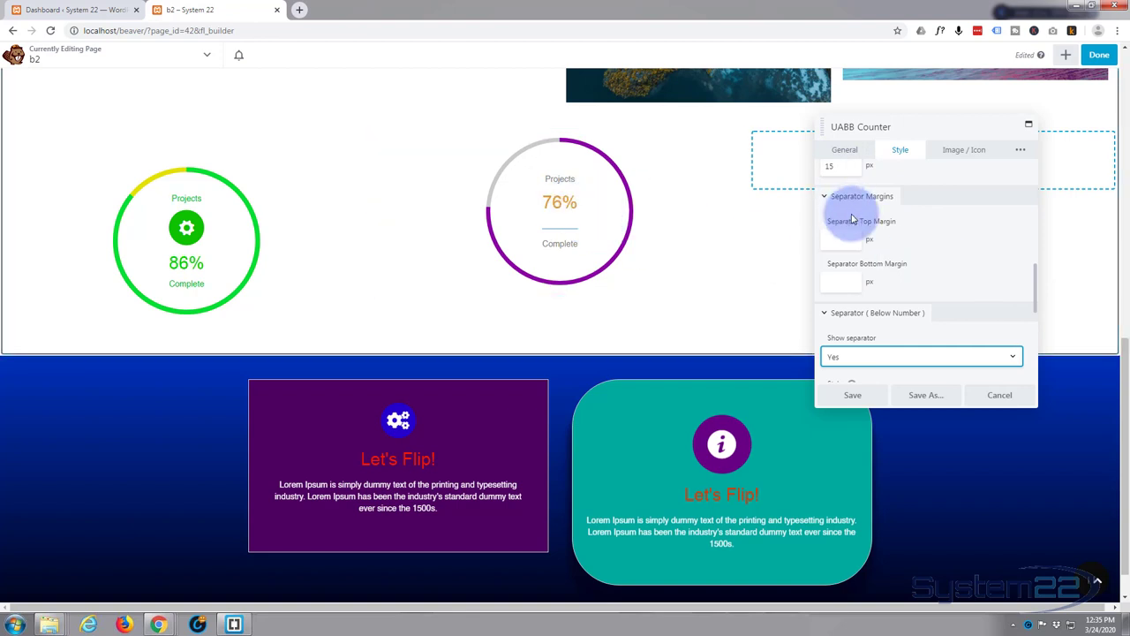
pyautogui.click(899, 357)
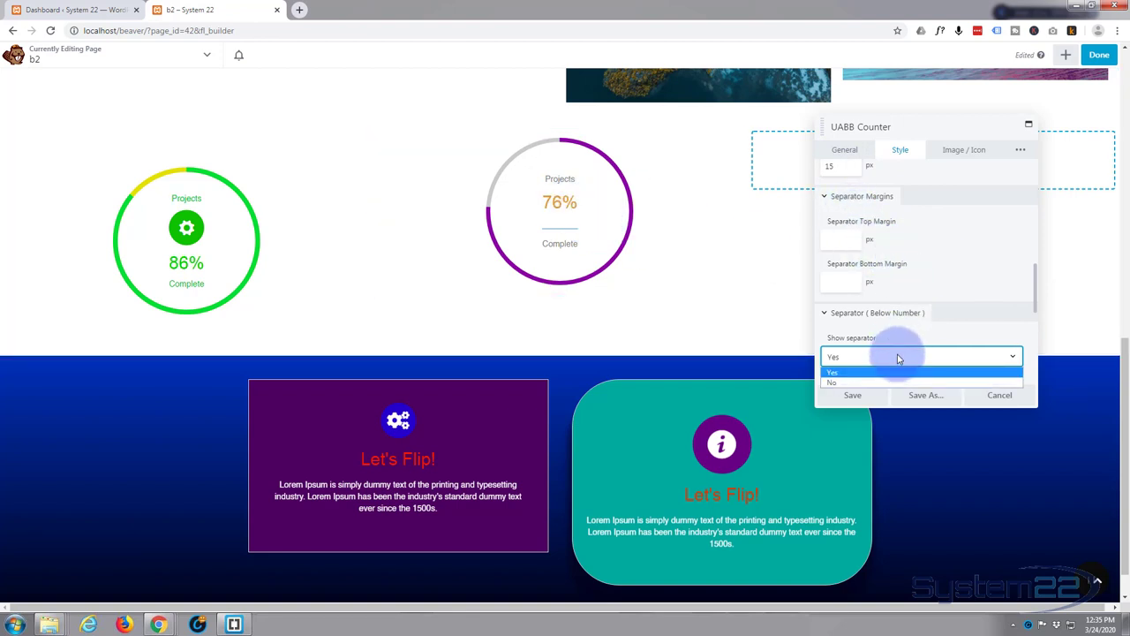
pyautogui.click(867, 381)
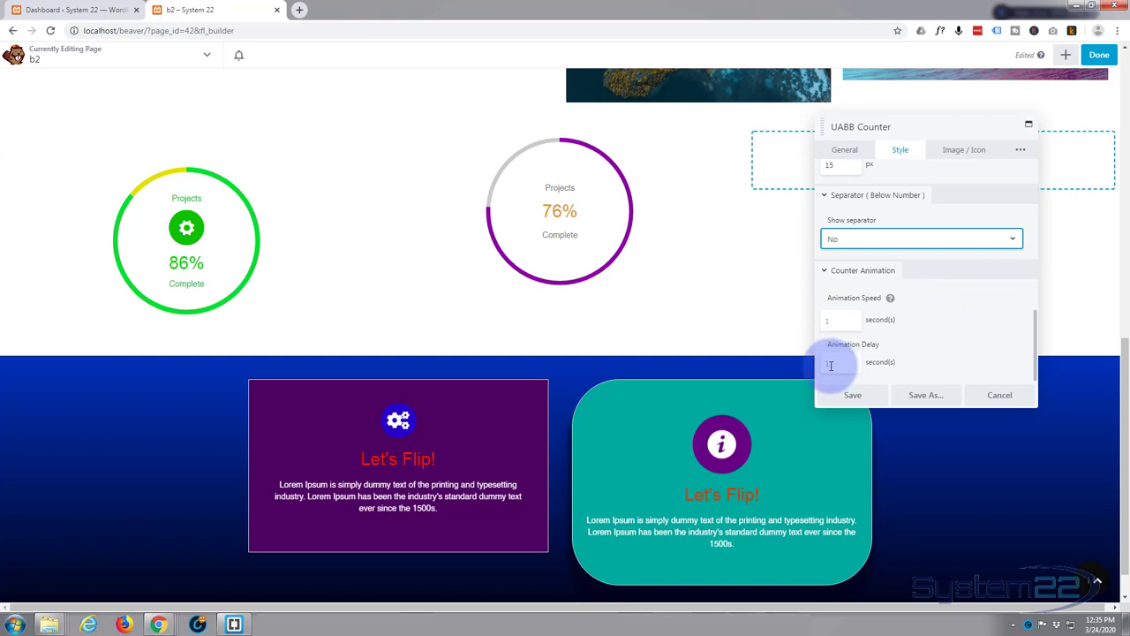
pyautogui.click(836, 321)
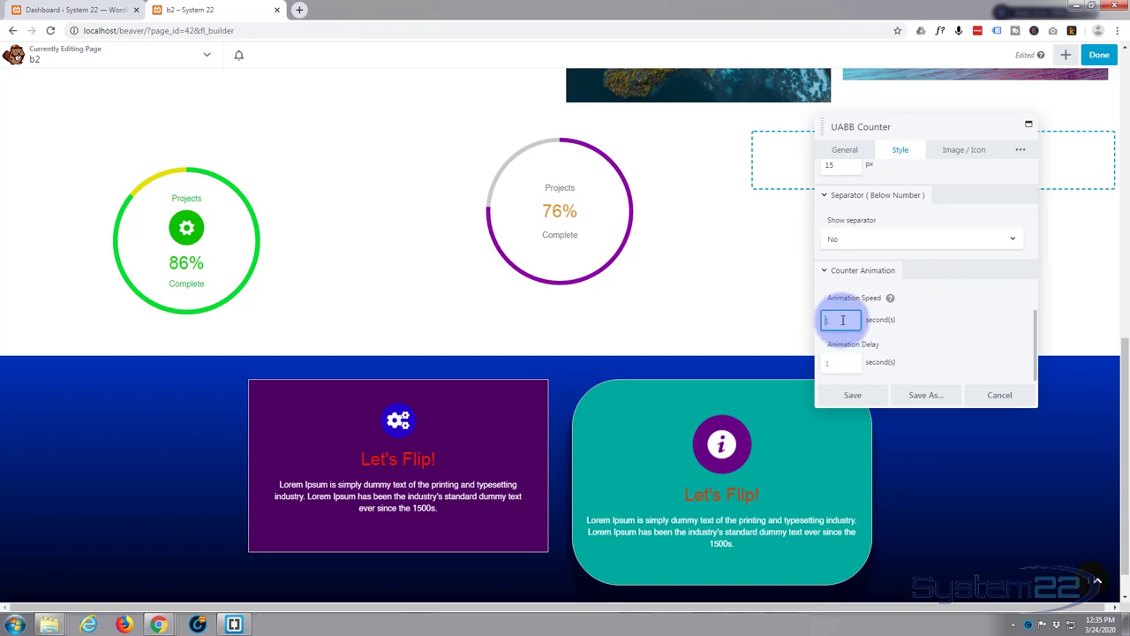
pyautogui.write('1.5')
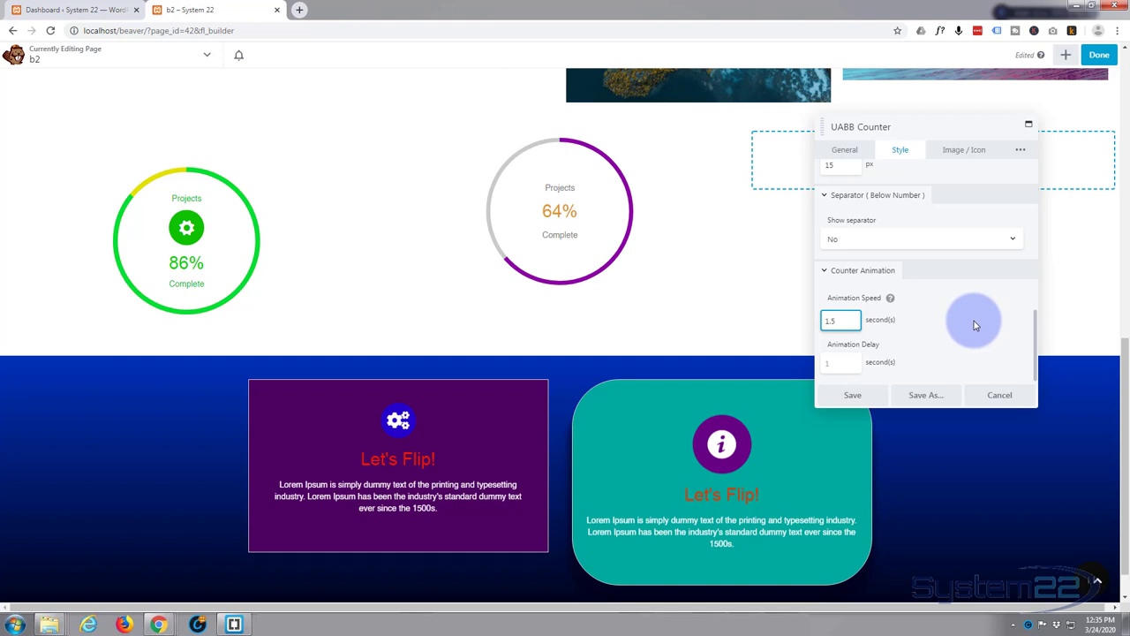
# Set Image Type to Icon, keep Position Above Heading, and choose the gear icon.
pyautogui.click(961, 152)
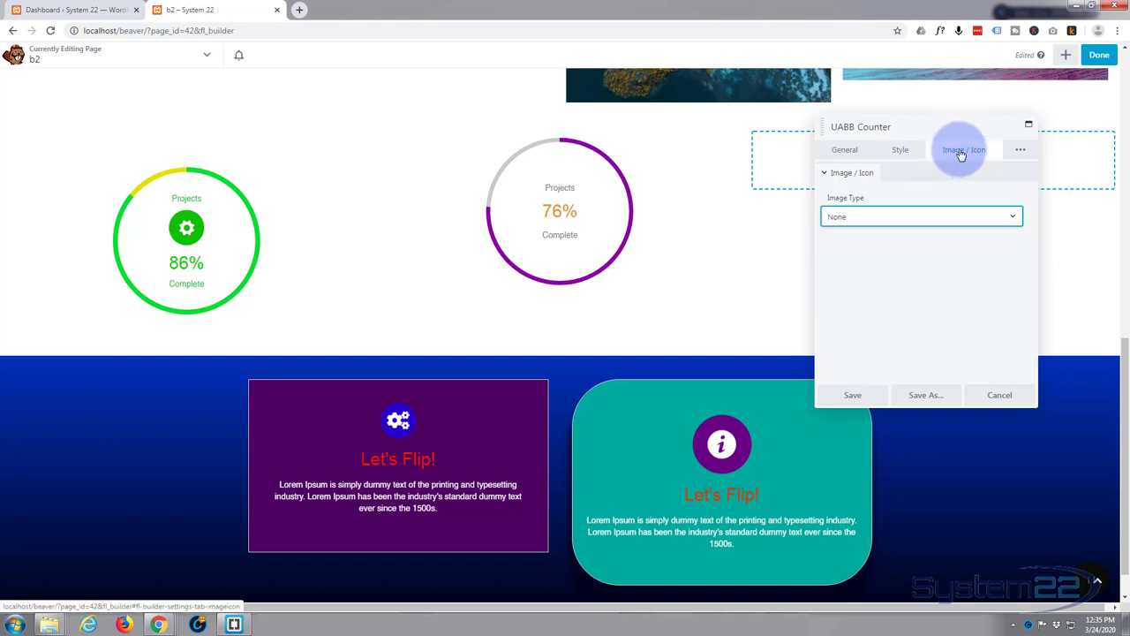
pyautogui.click(897, 219)
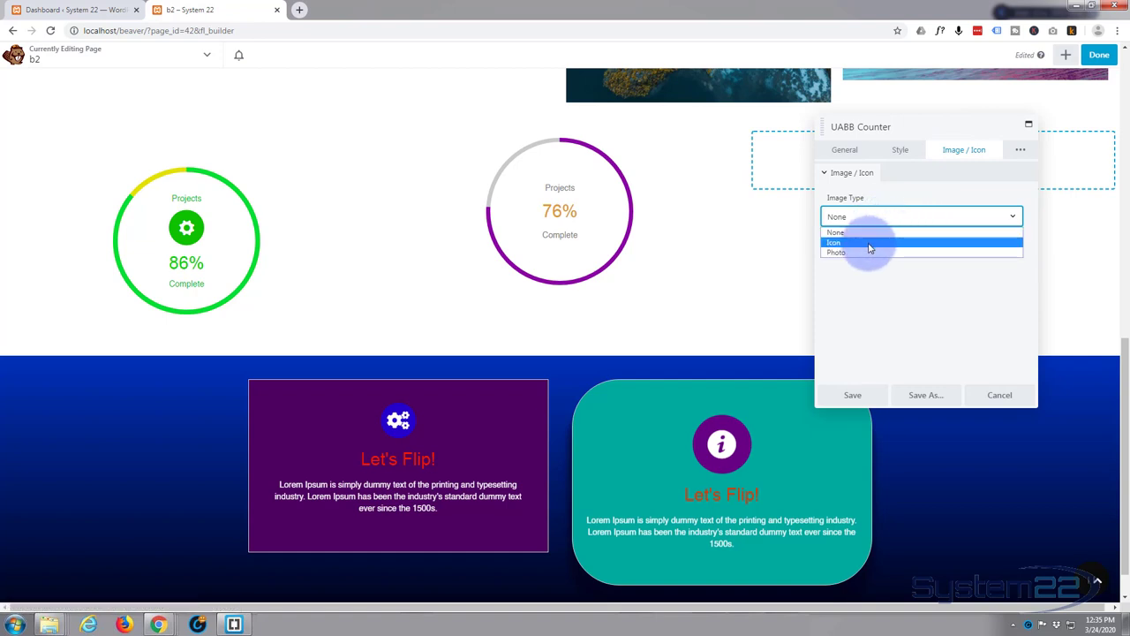
pyautogui.click(870, 243)
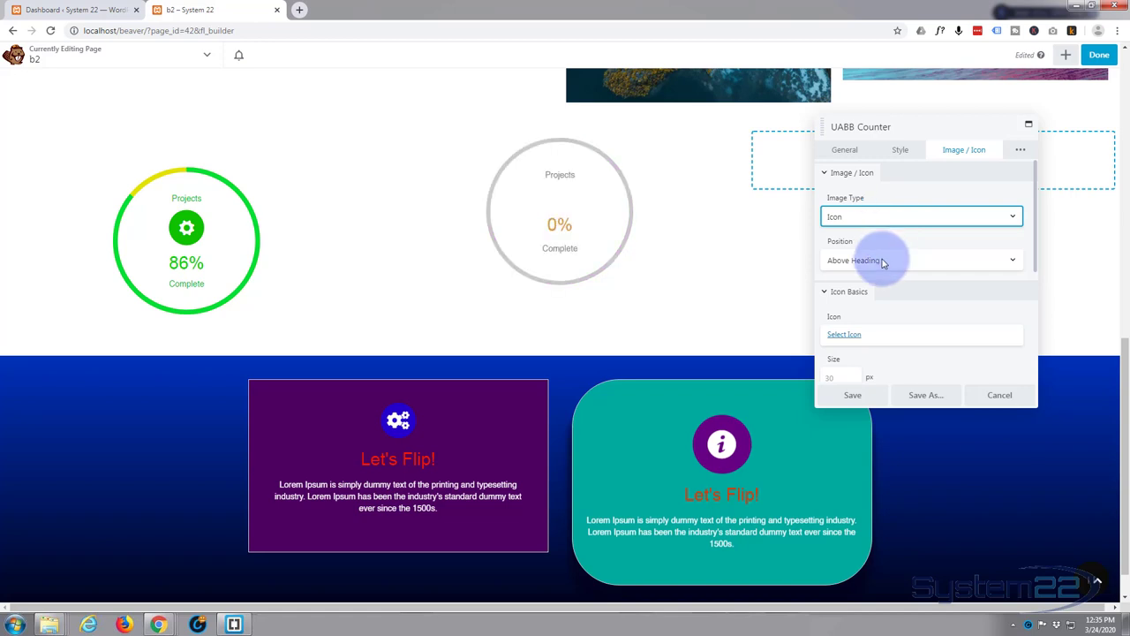
pyautogui.click(901, 261)
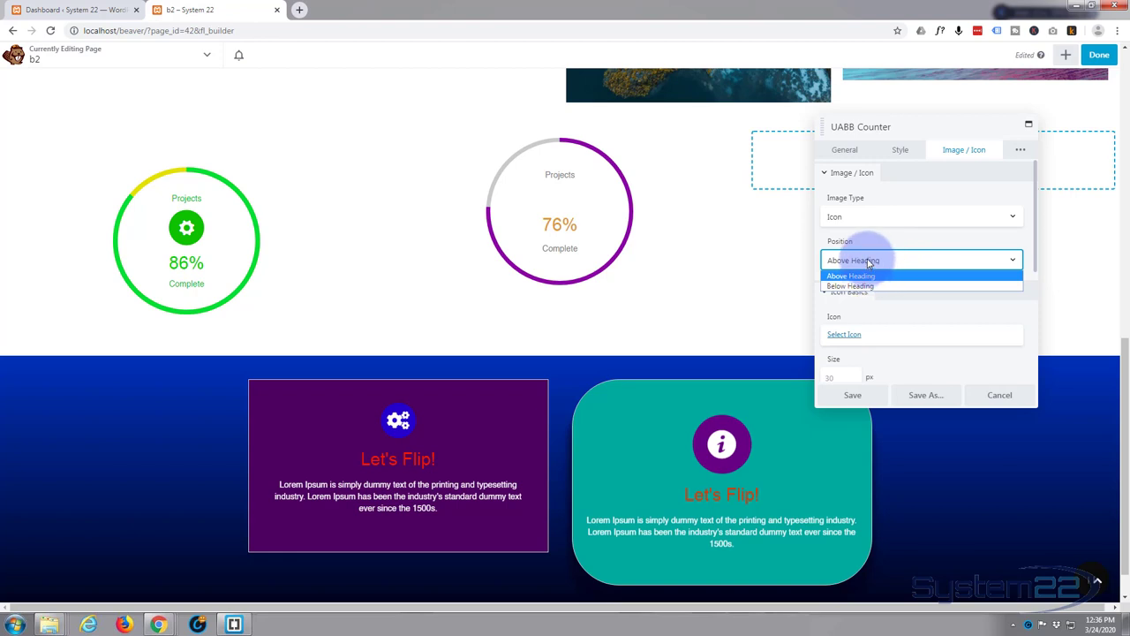
pyautogui.click(870, 263)
pyautogui.scroll(-2, 926, 280)
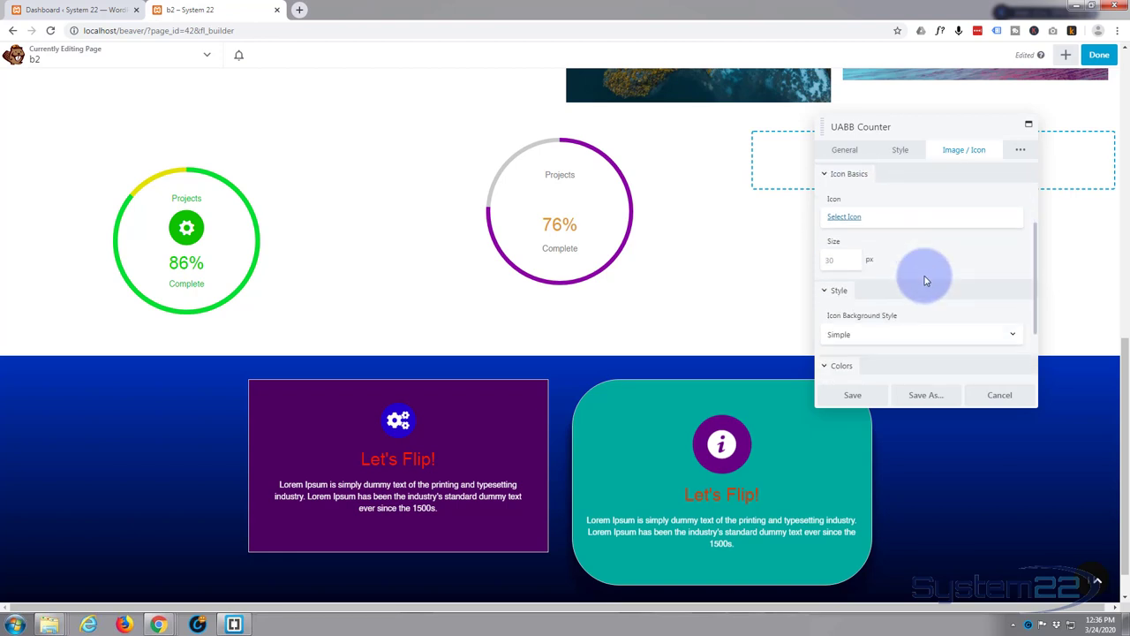
pyautogui.click(840, 218)
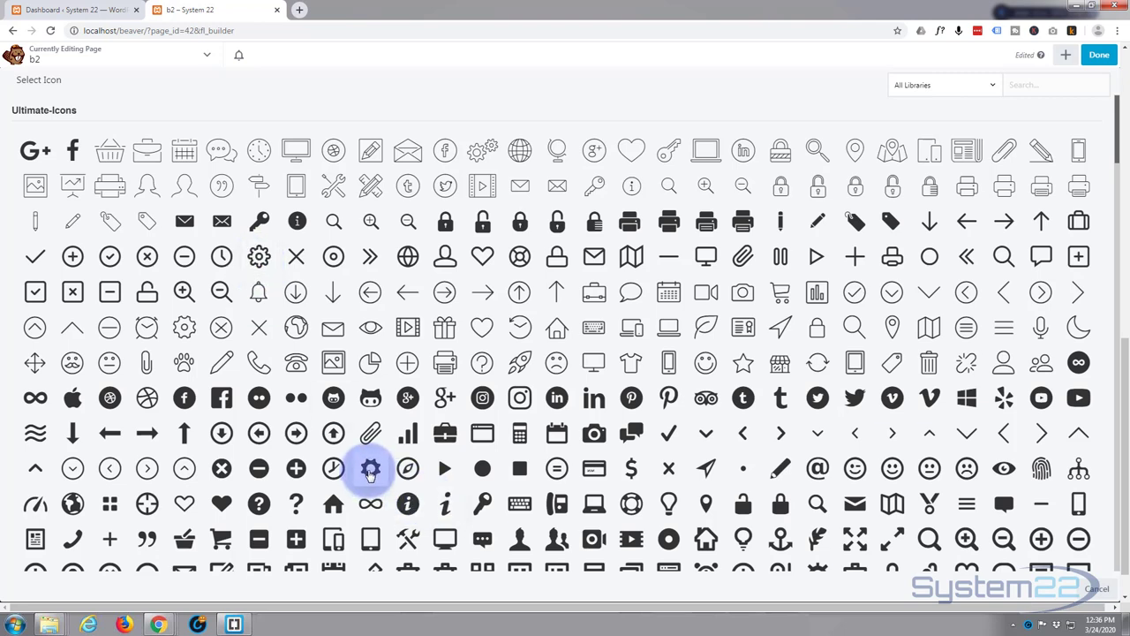
pyautogui.click(370, 471)
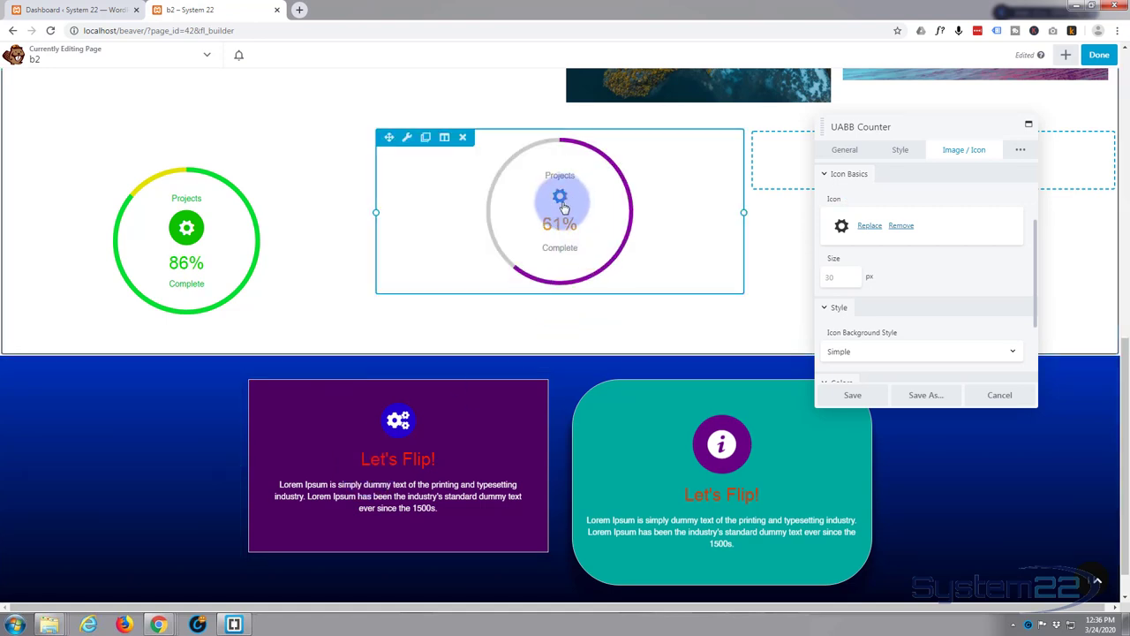
# Give the counter's gear icon a Circle background, trying Square before reverting to Circle.
pyautogui.scroll(-1, 912, 271)
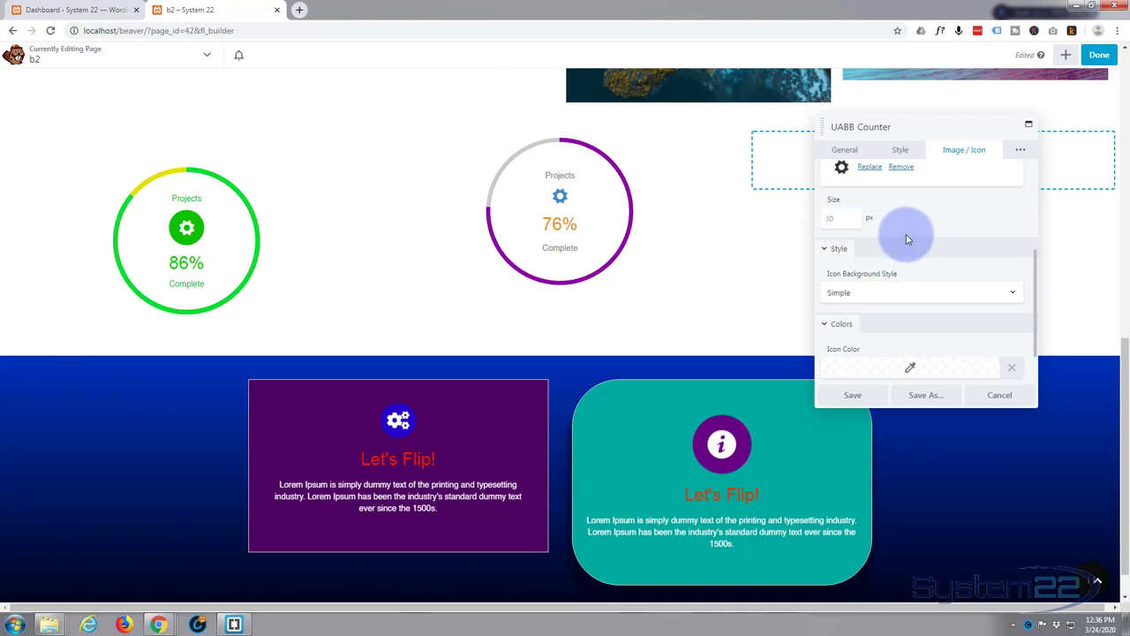
pyautogui.scroll(-1, 905, 238)
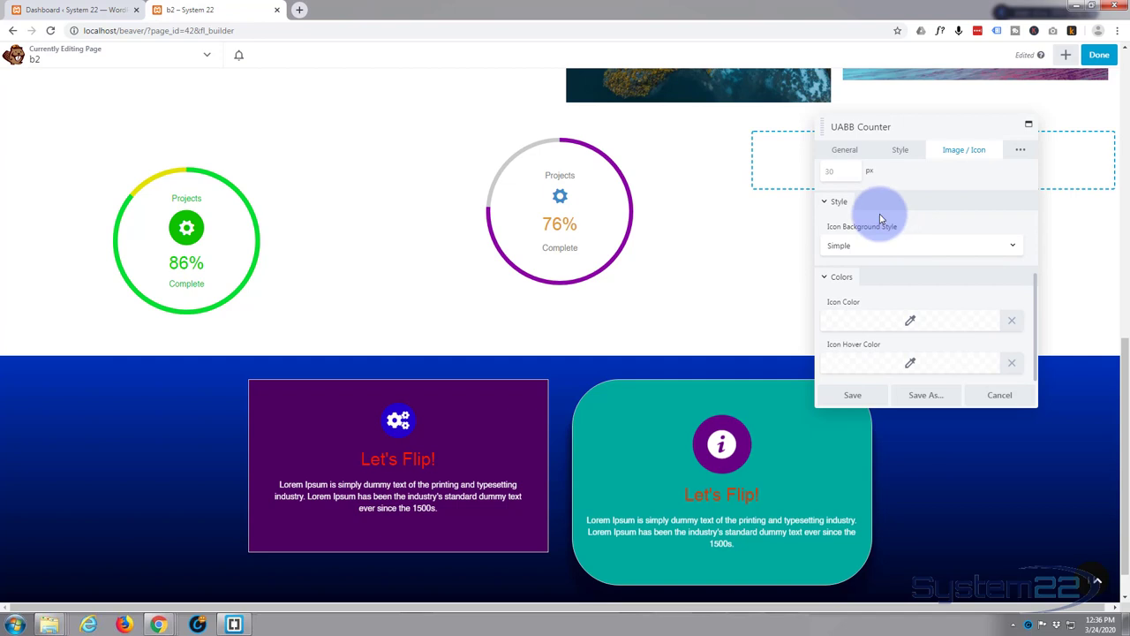
pyautogui.click(888, 245)
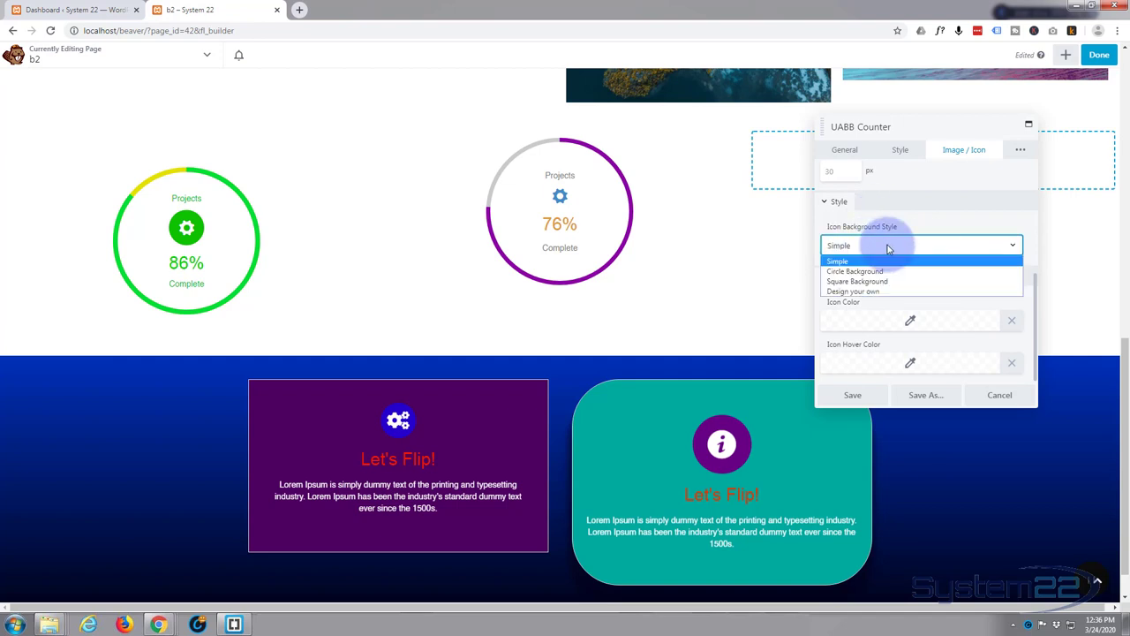
pyautogui.click(880, 271)
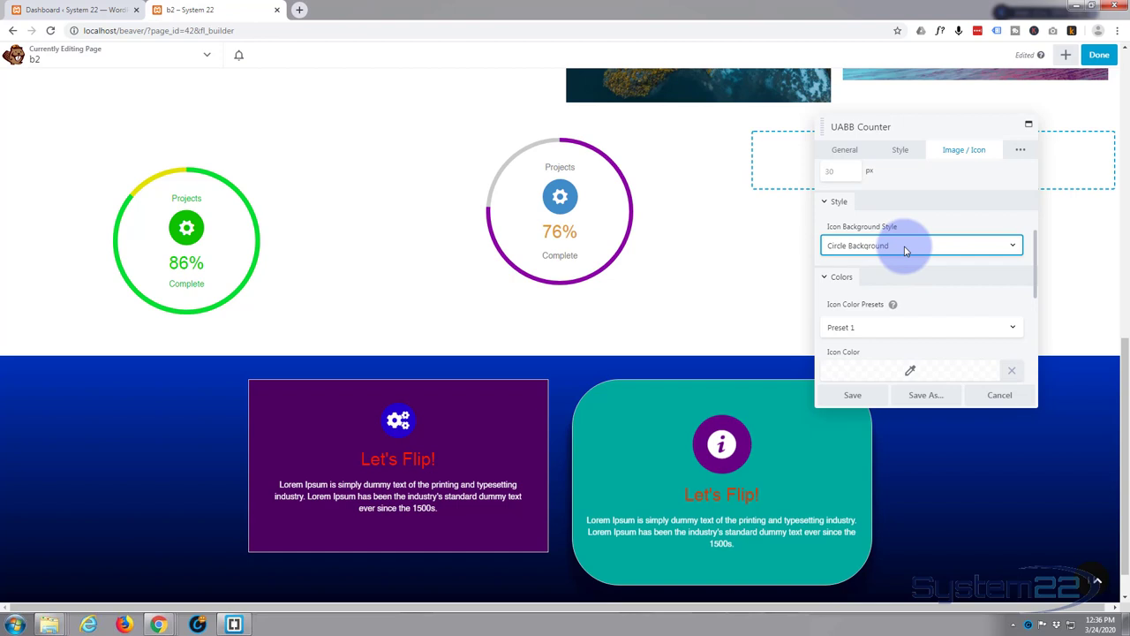
pyautogui.click(905, 248)
pyautogui.click(891, 281)
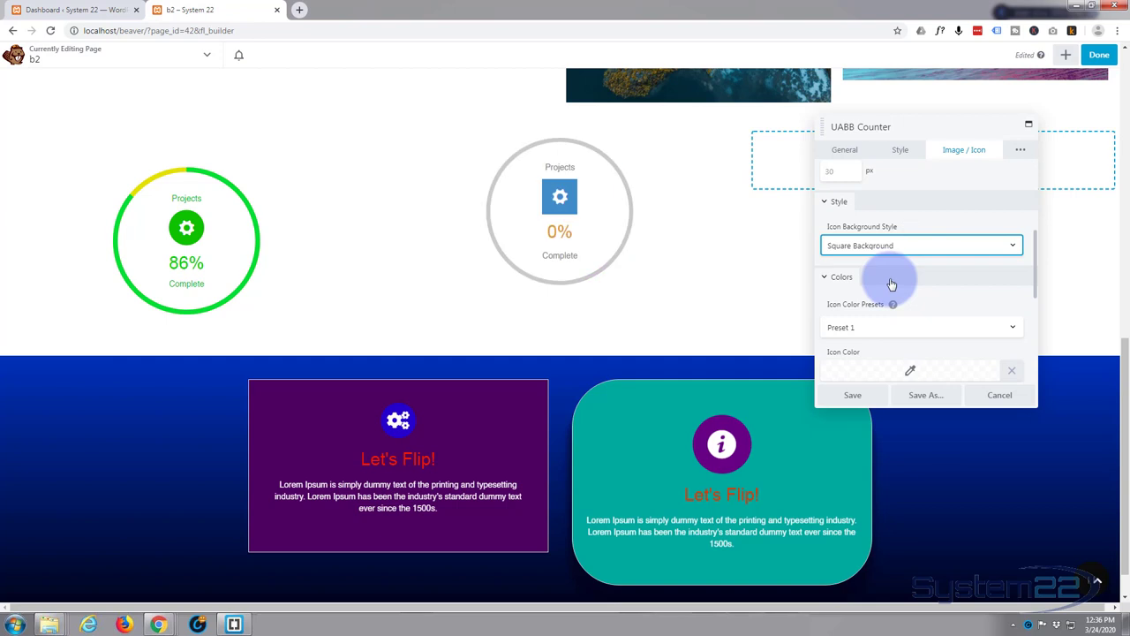
pyautogui.click(902, 246)
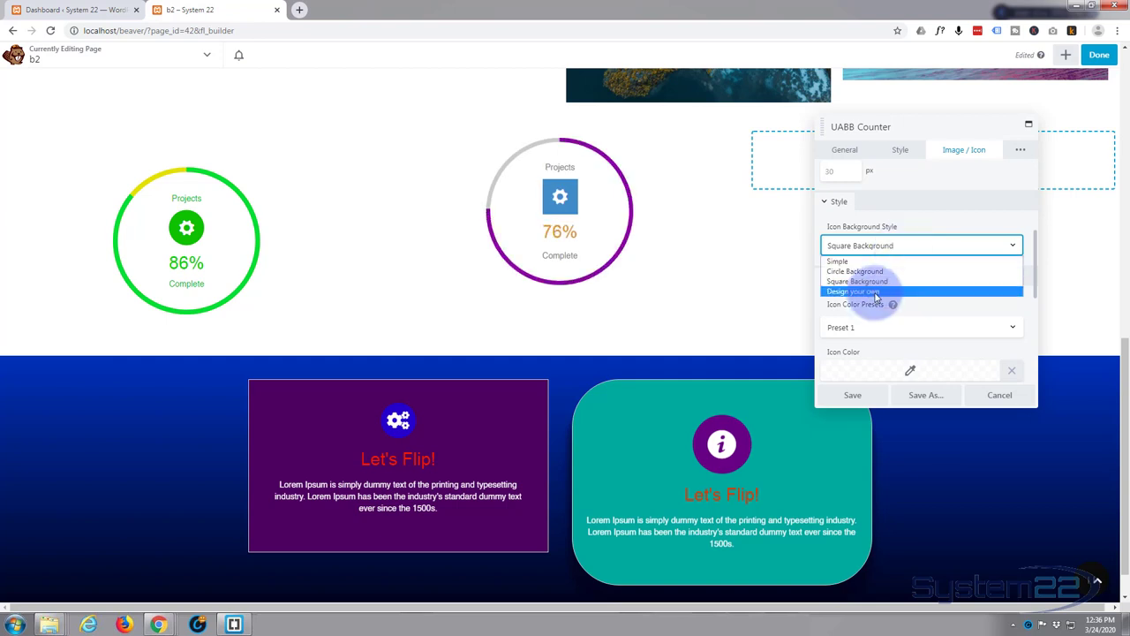
pyautogui.click(871, 271)
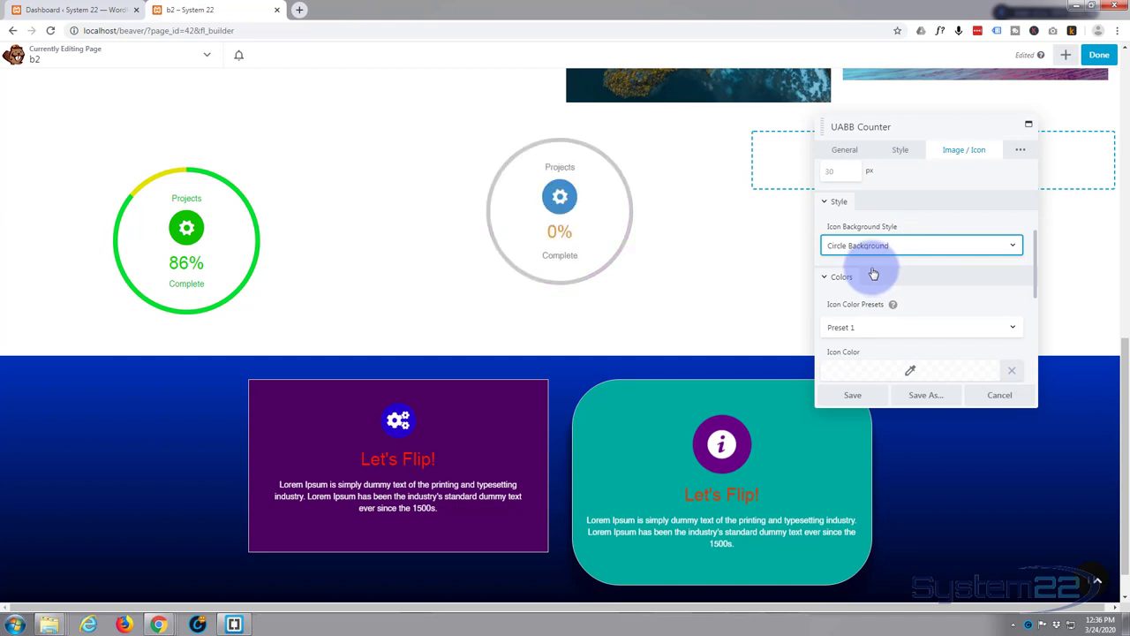
# Set the icon colour preset to Preset 1 after trying Preset 2.
pyautogui.scroll(-1, 871, 272)
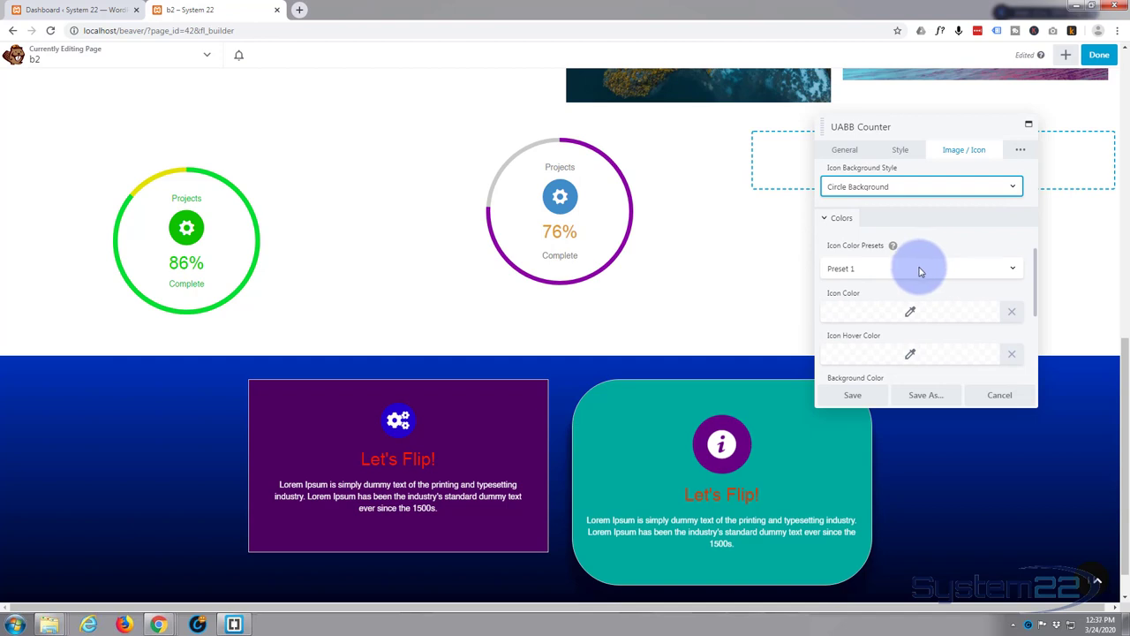
pyautogui.click(919, 269)
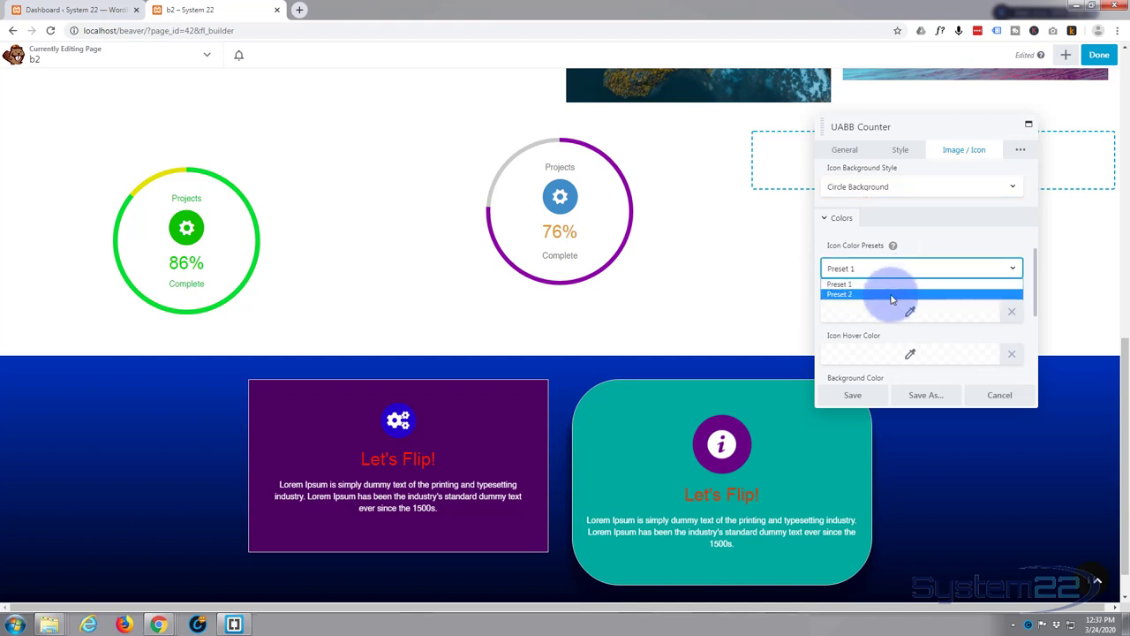
pyautogui.click(839, 295)
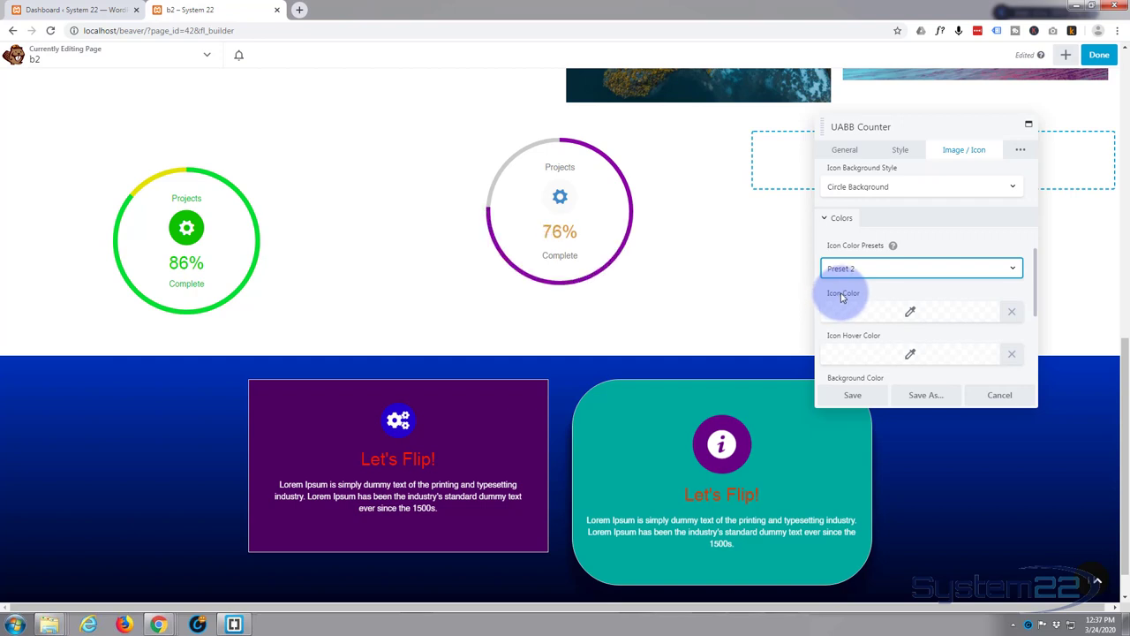
pyautogui.click(879, 271)
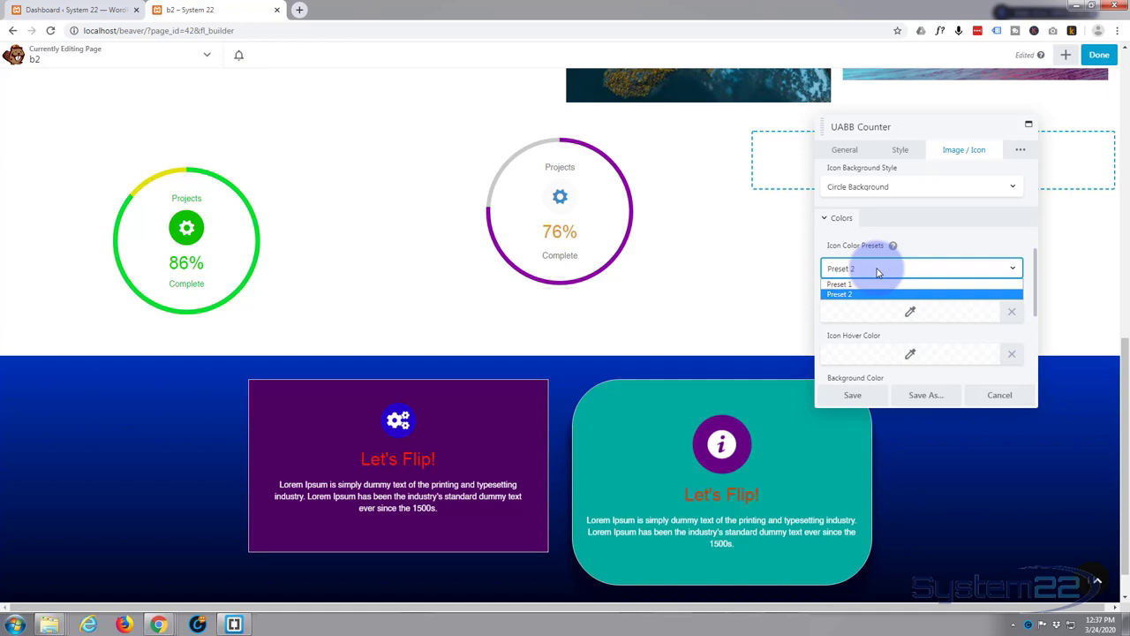
pyautogui.click(855, 284)
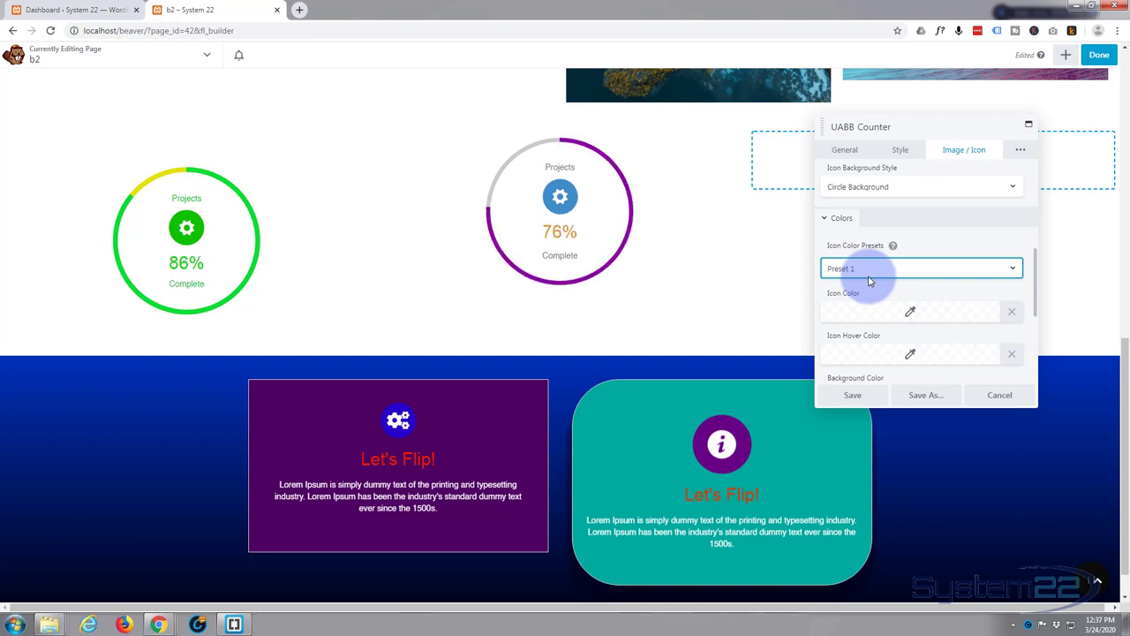
pyautogui.scroll(-1, 878, 292)
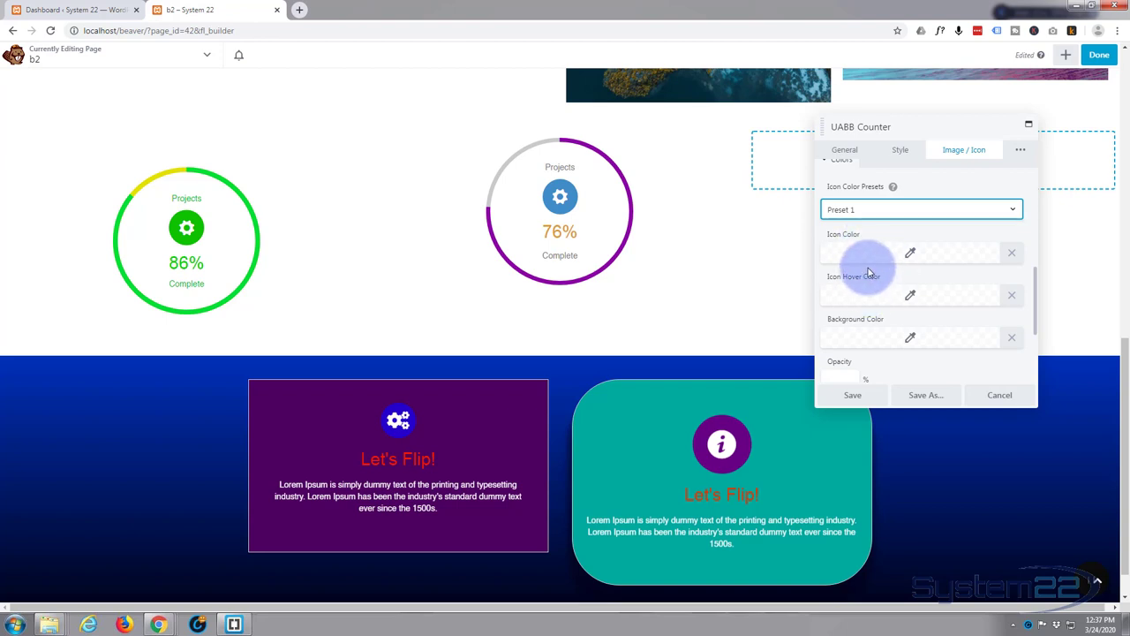
pyautogui.scroll(-2, 868, 270)
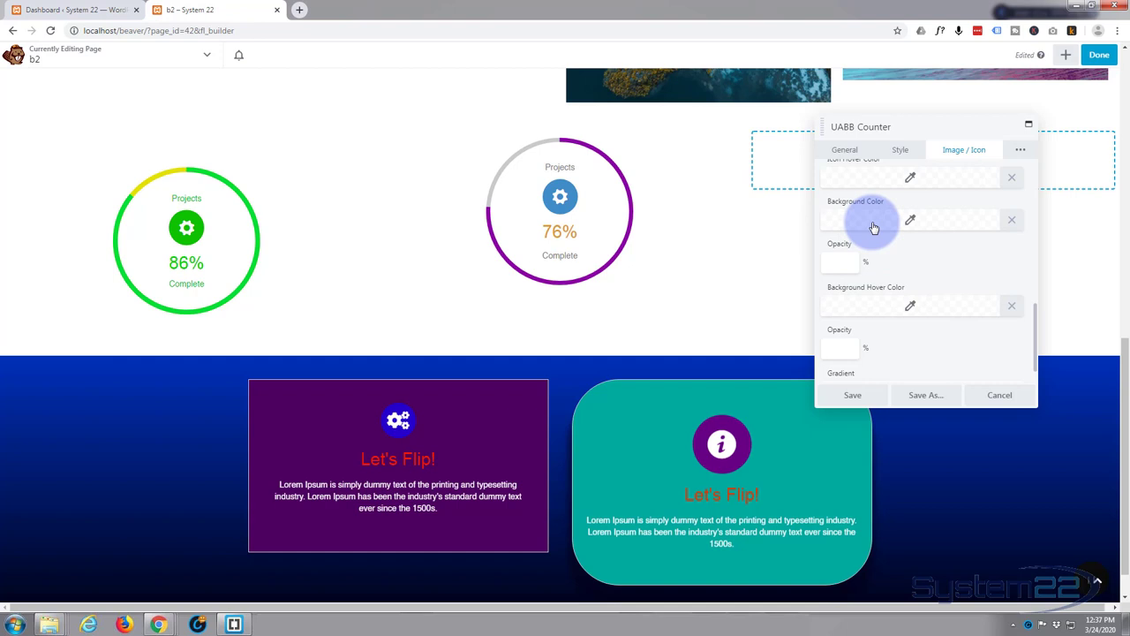
# Make the gear icon's background colour purple.
pyautogui.click(872, 225)
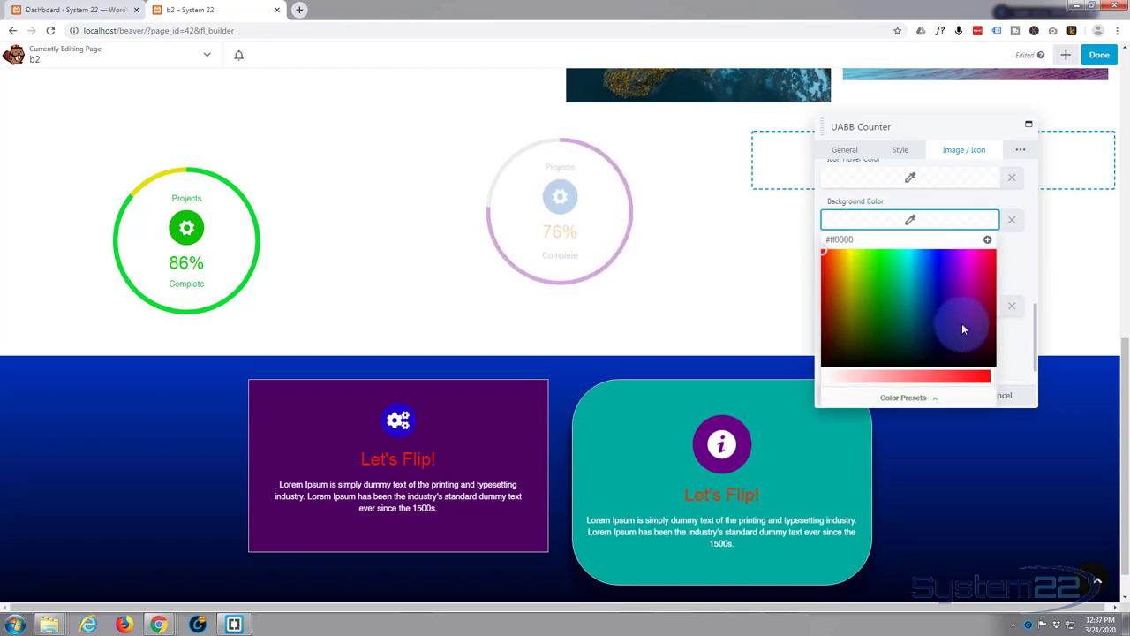
pyautogui.click(960, 316)
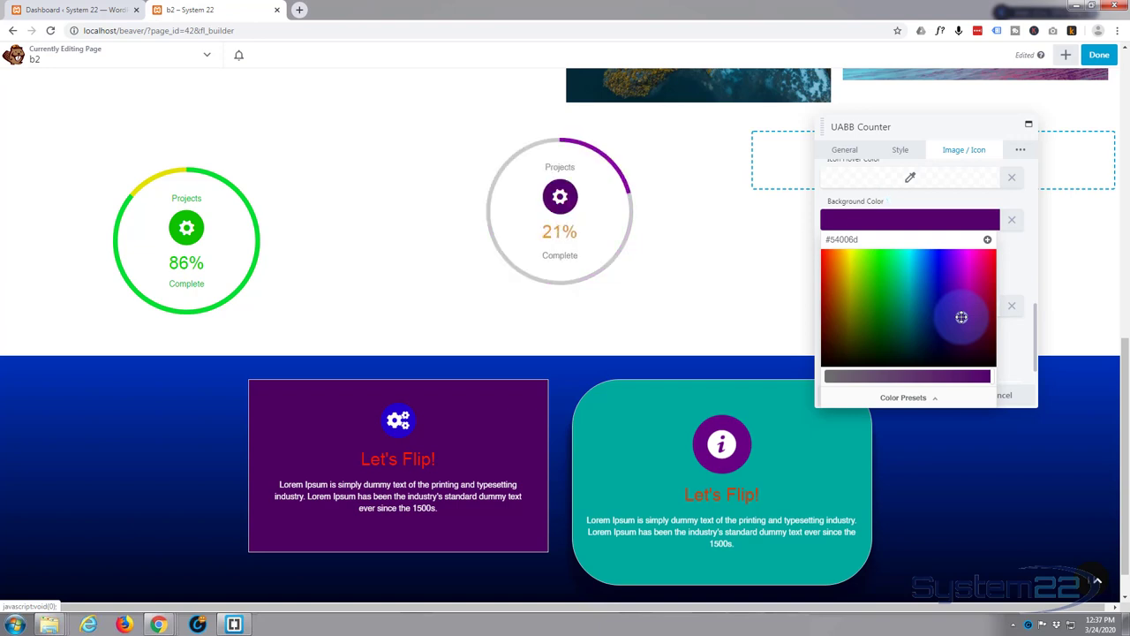
pyautogui.moveTo(962, 313); pyautogui.dragTo(962, 303)
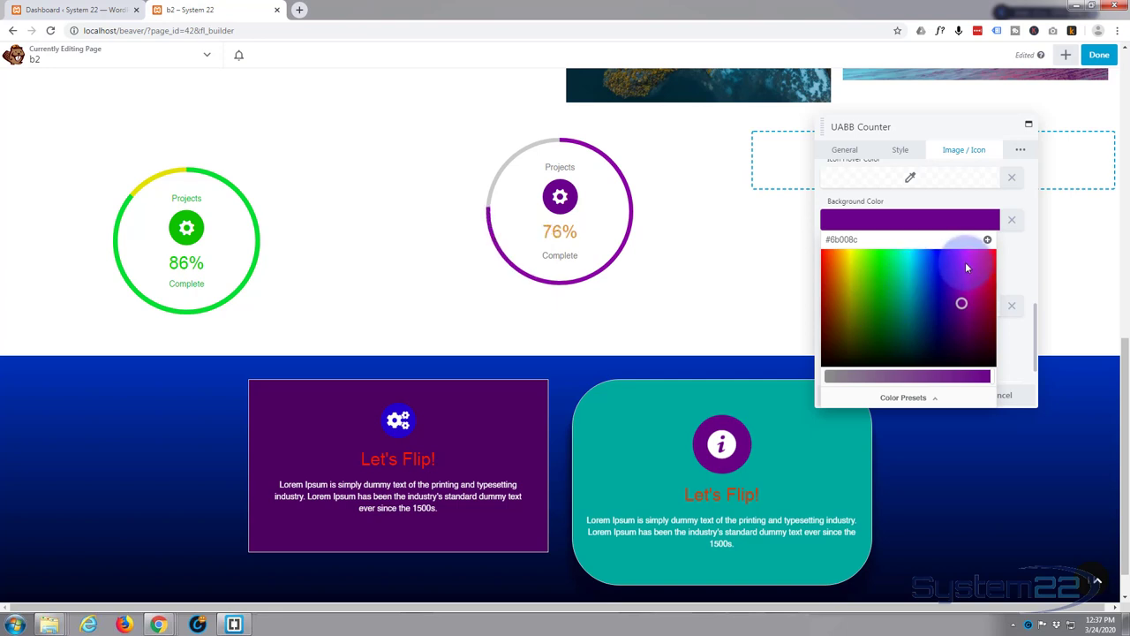
pyautogui.click(955, 221)
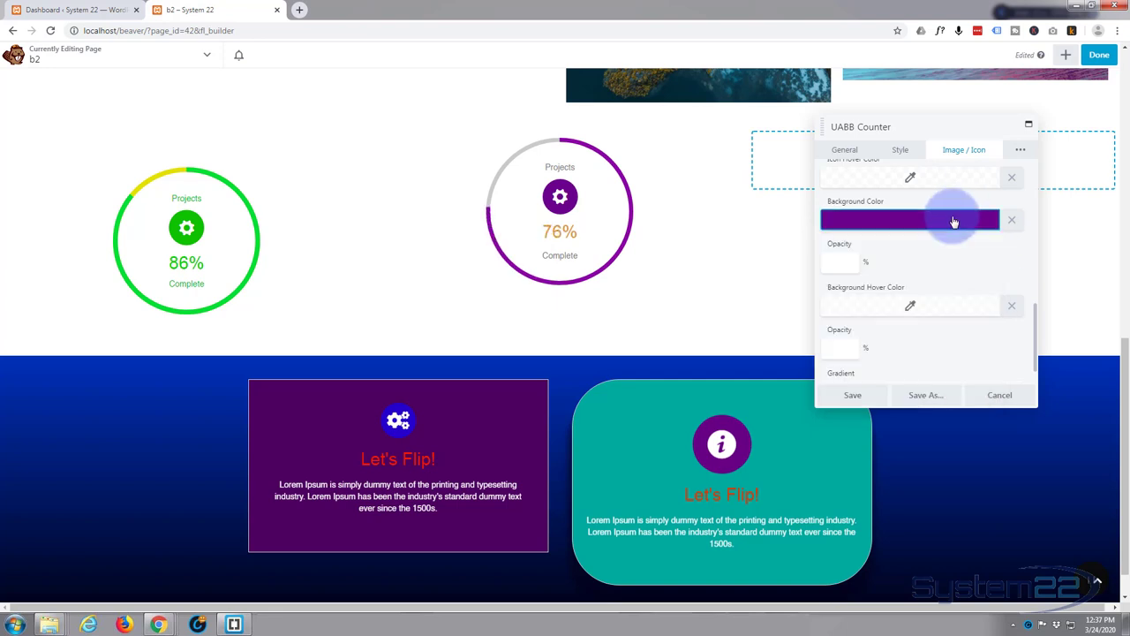
pyautogui.click(956, 223)
pyautogui.click(948, 221)
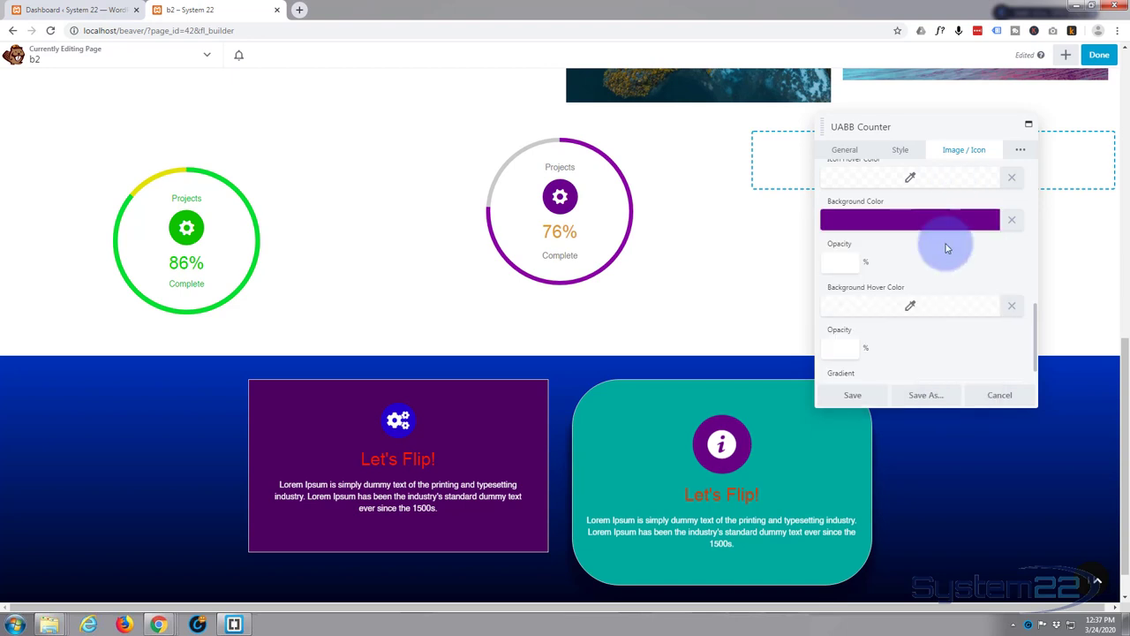
# Set the icon background opacity to 100.
pyautogui.click(835, 262)
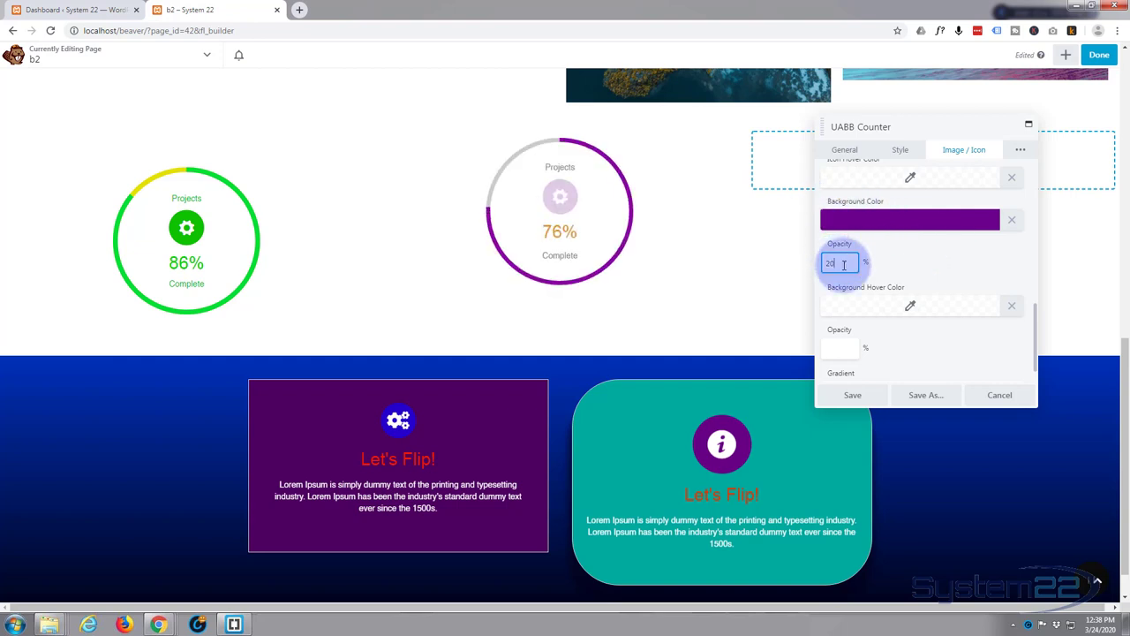
pyautogui.moveTo(844, 263); pyautogui.dragTo(821, 264)
pyautogui.write('100')
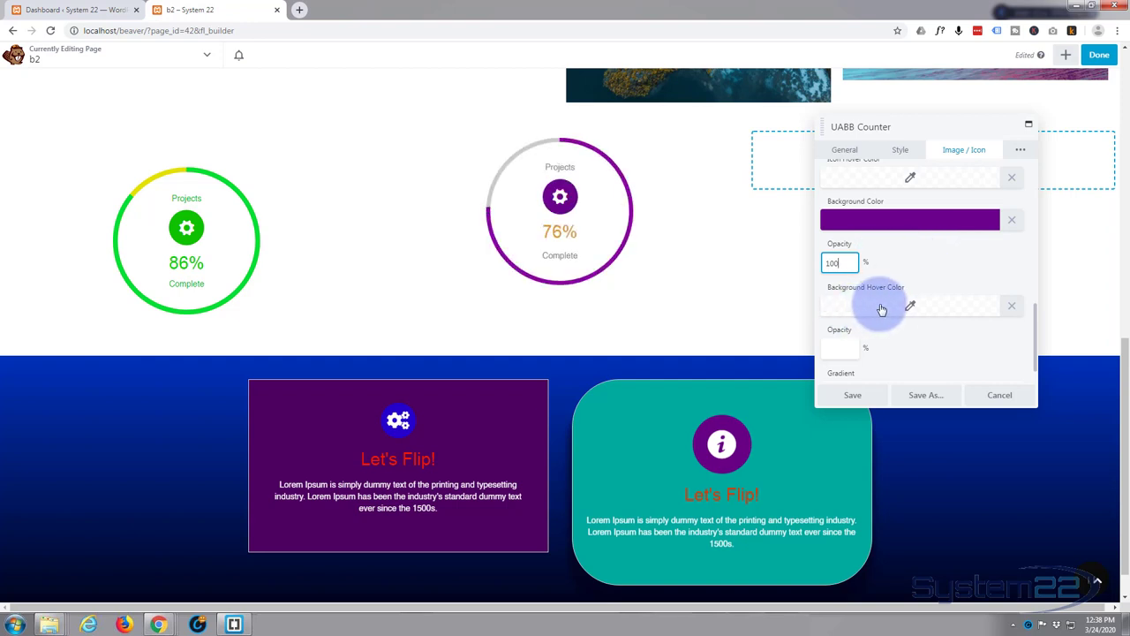
pyautogui.scroll(-1, 881, 309)
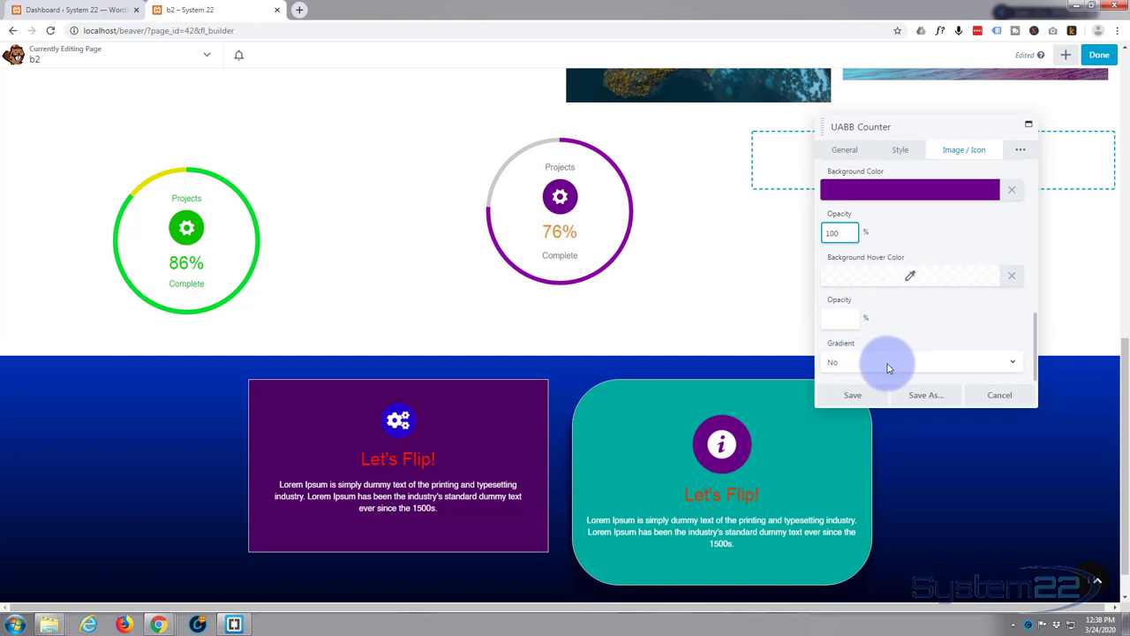
pyautogui.scroll(1, 892, 367)
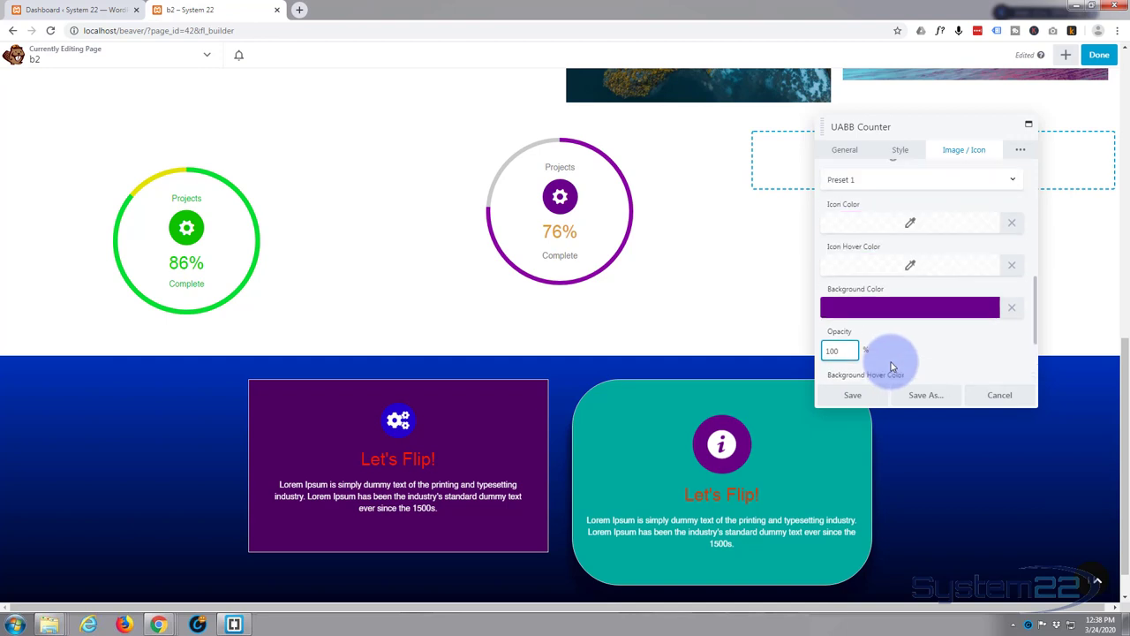
pyautogui.scroll(1, 891, 368)
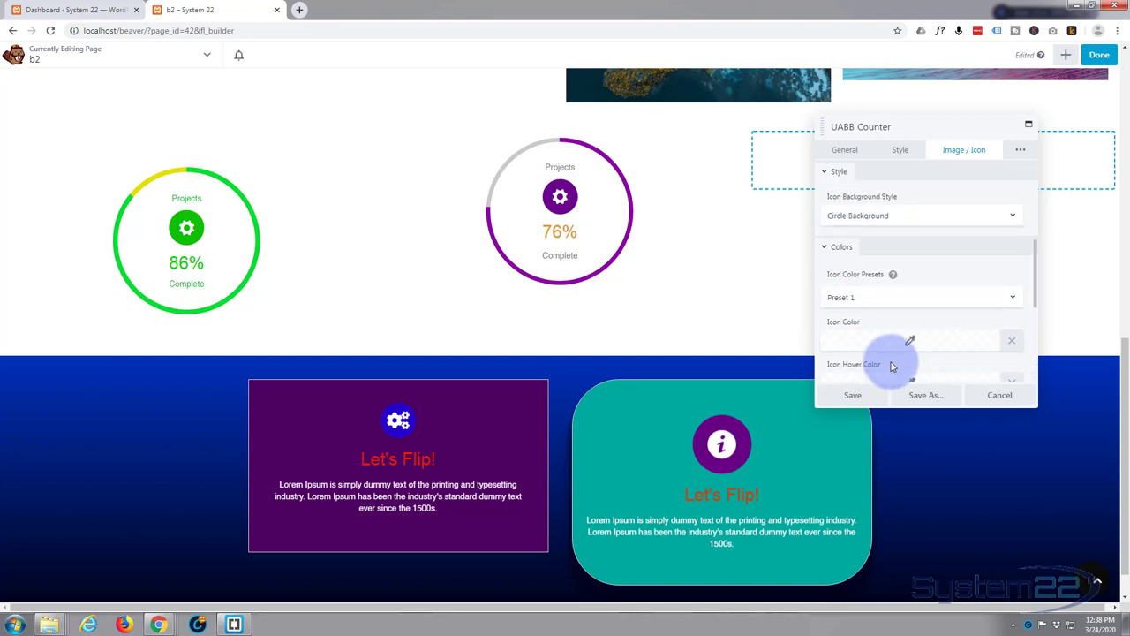
pyautogui.scroll(-2, 891, 362)
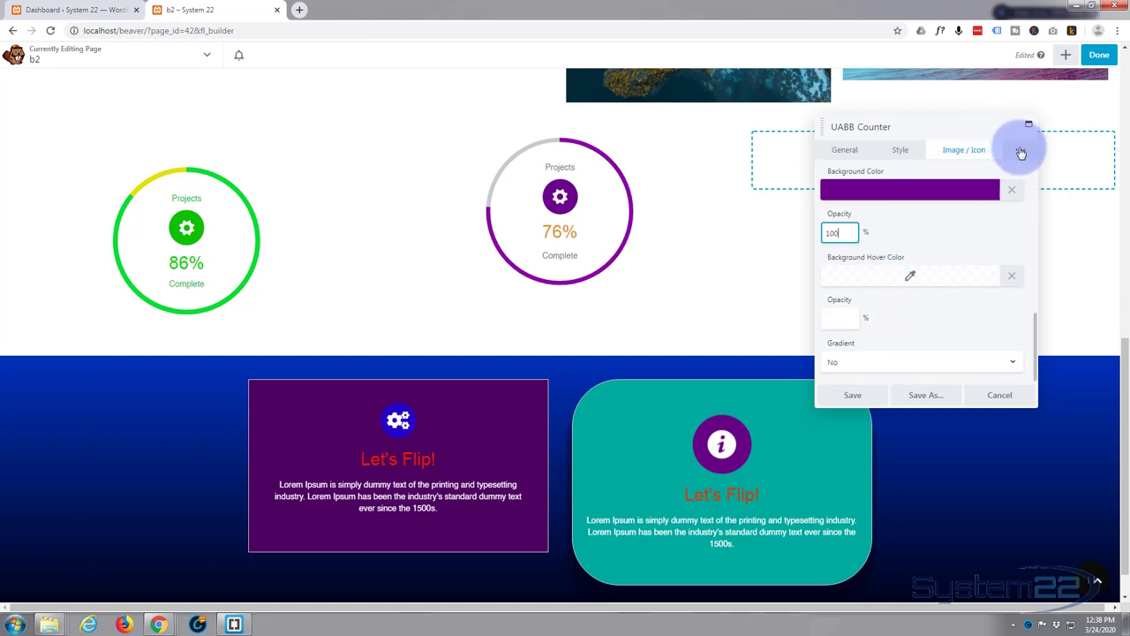
# In the Typography settings, make the 76% number text colour purple (#61008e).
pyautogui.click(1021, 153)
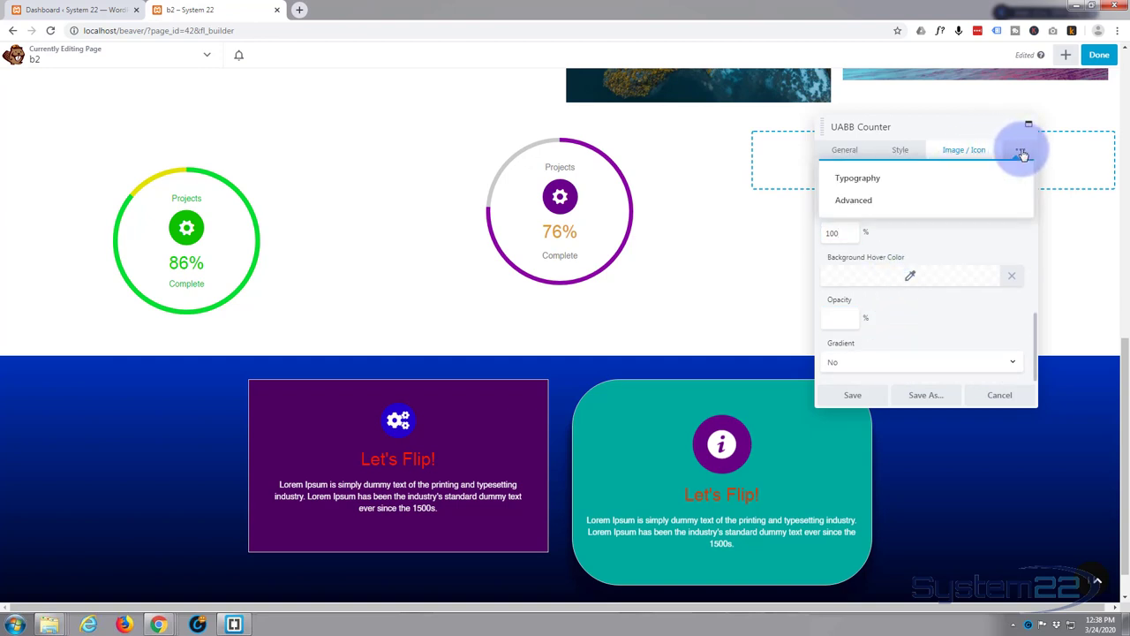
pyautogui.click(868, 180)
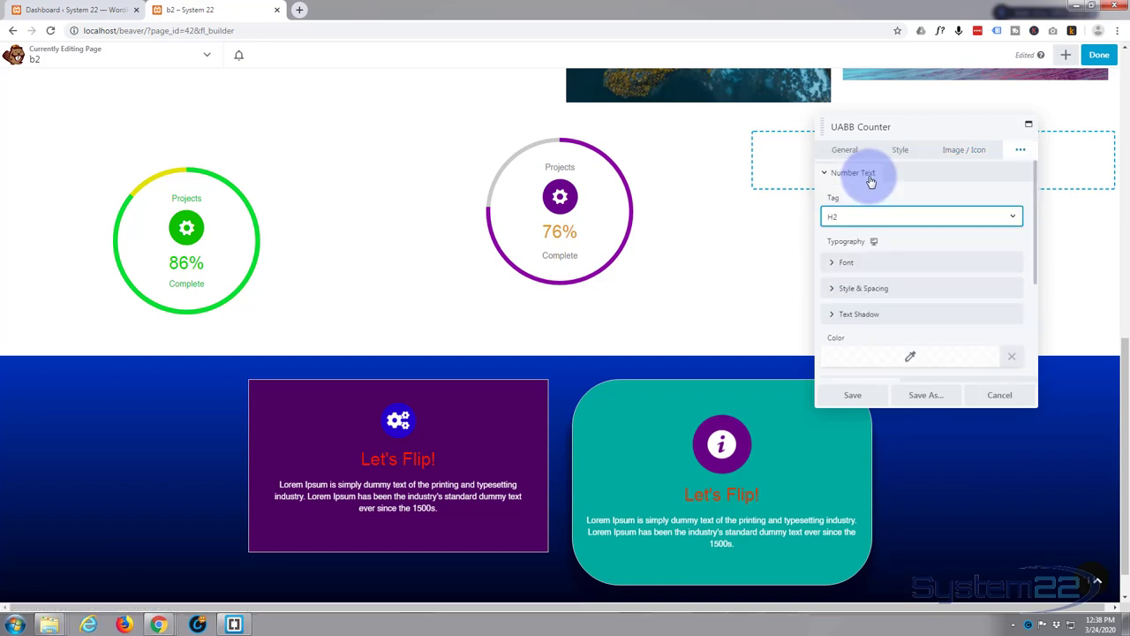
pyautogui.click(888, 262)
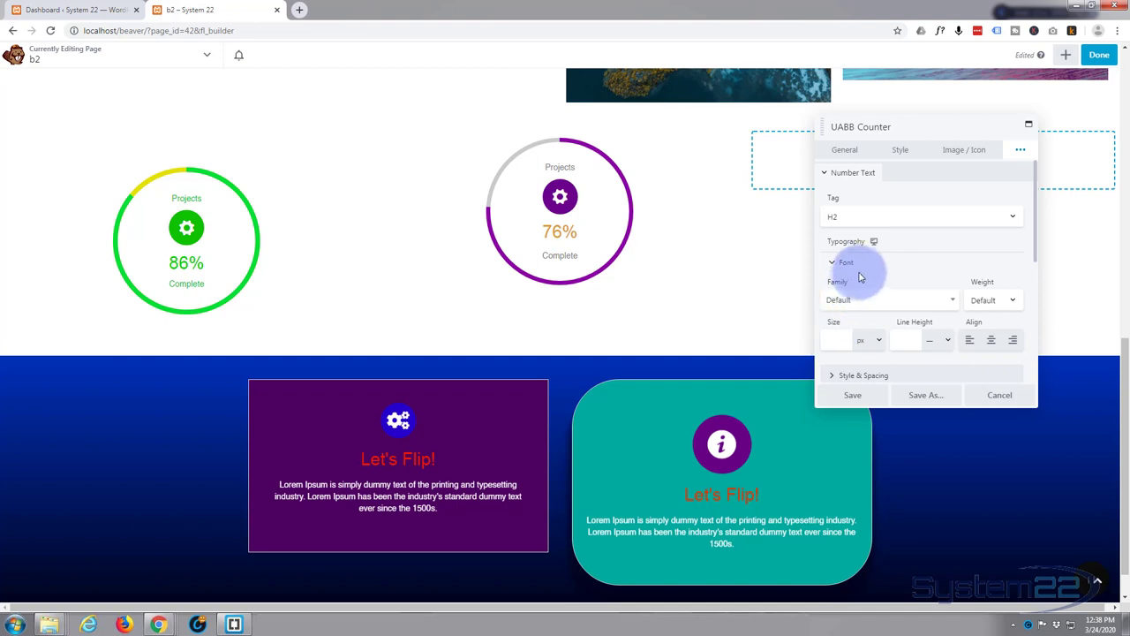
pyautogui.scroll(-2, 865, 265)
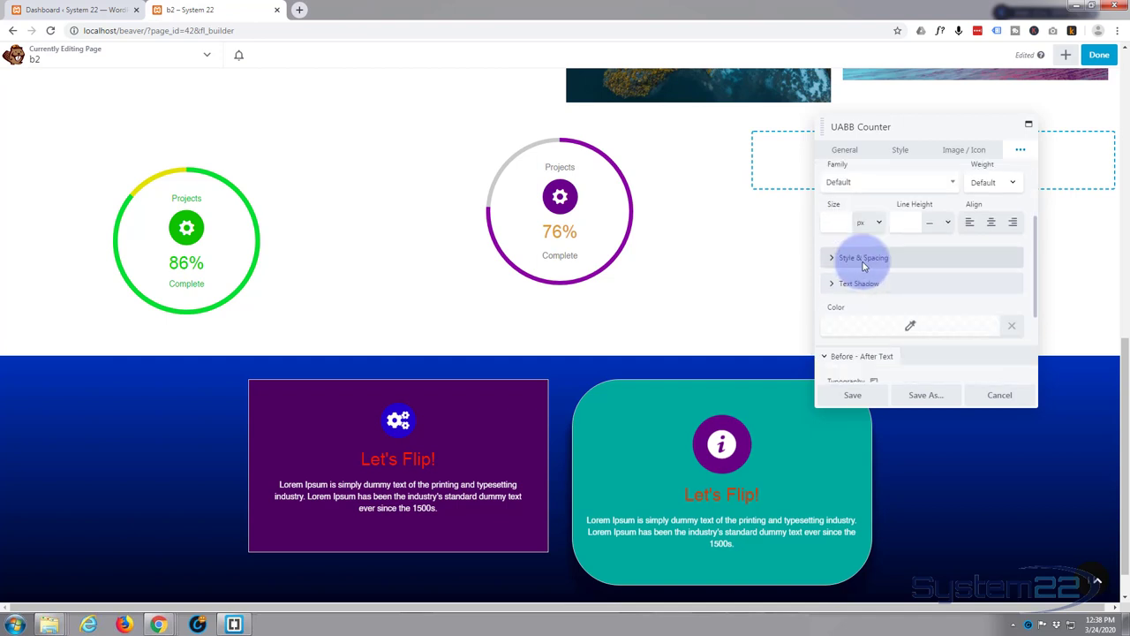
pyautogui.click(876, 329)
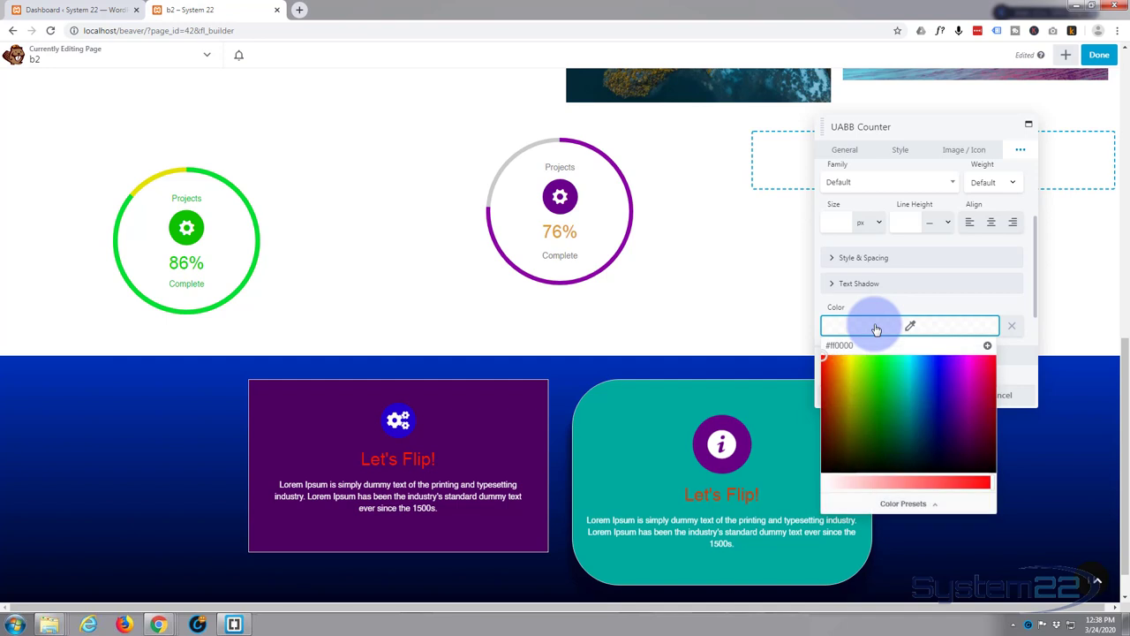
pyautogui.click(959, 405)
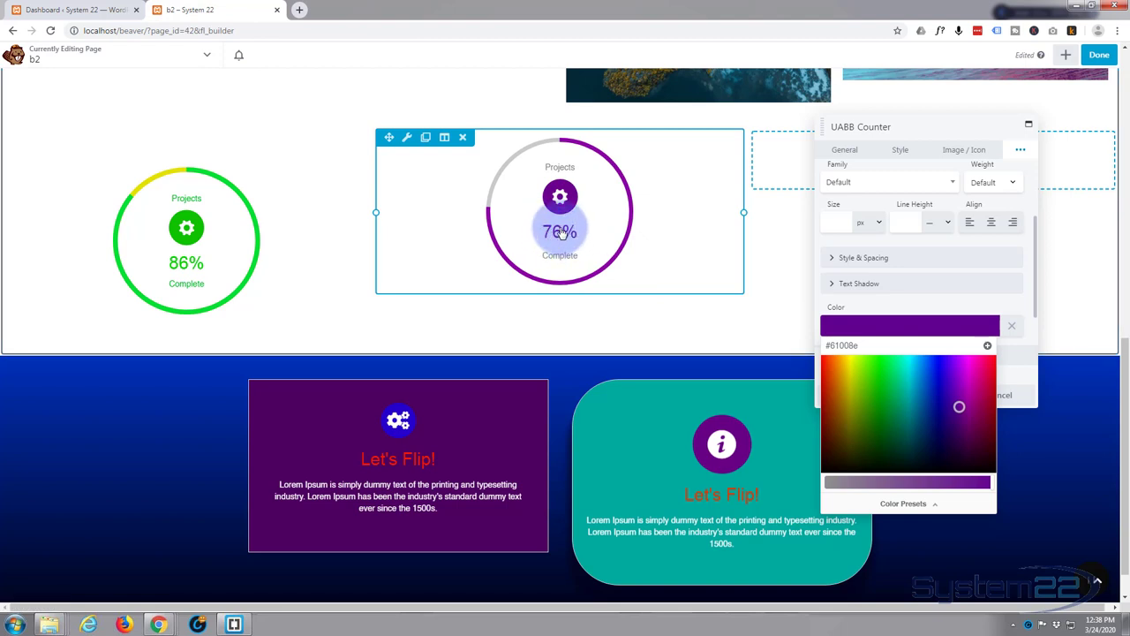
pyautogui.click(904, 299)
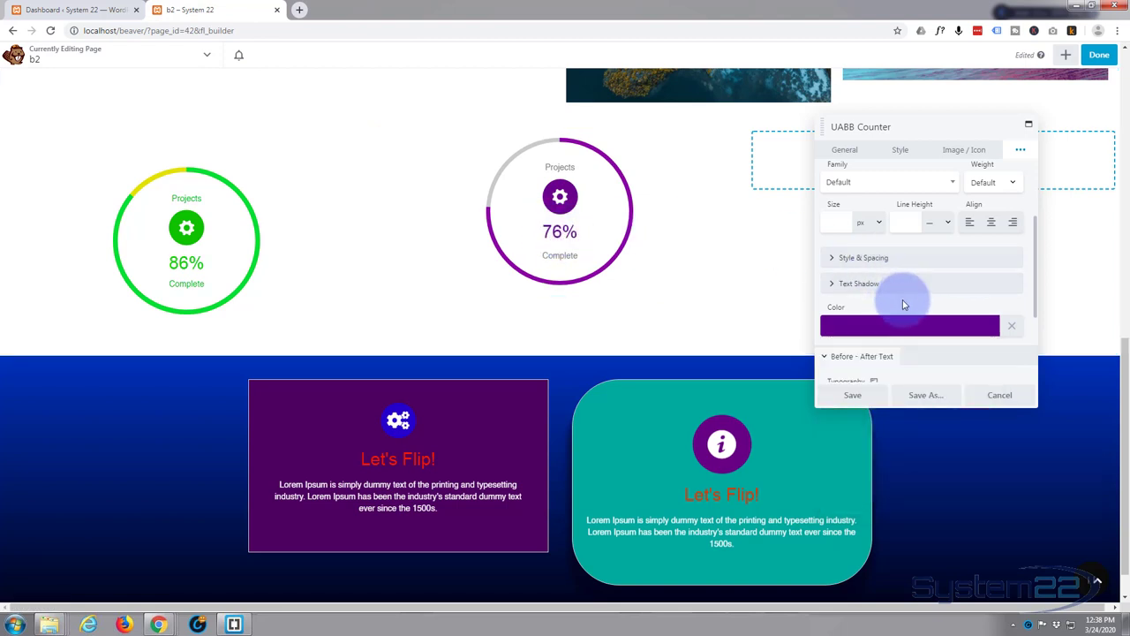
# Set the Projects and Complete label colour to purple #6d00a0 and save the counter.
pyautogui.scroll(-2, 901, 305)
pyautogui.scroll(-1, 896, 299)
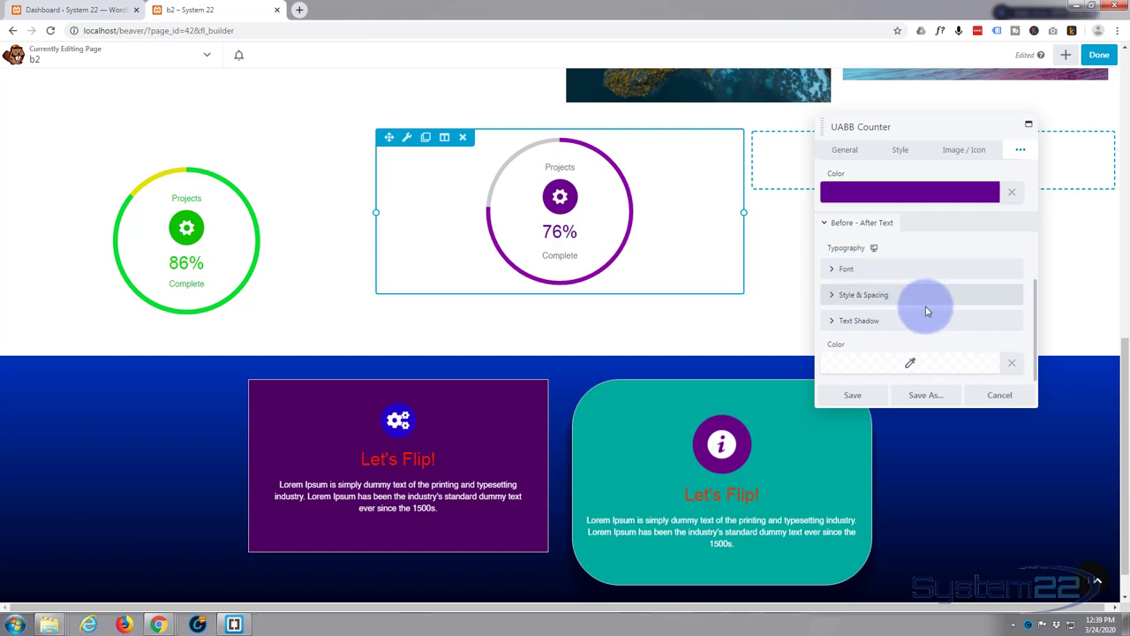
pyautogui.click(894, 365)
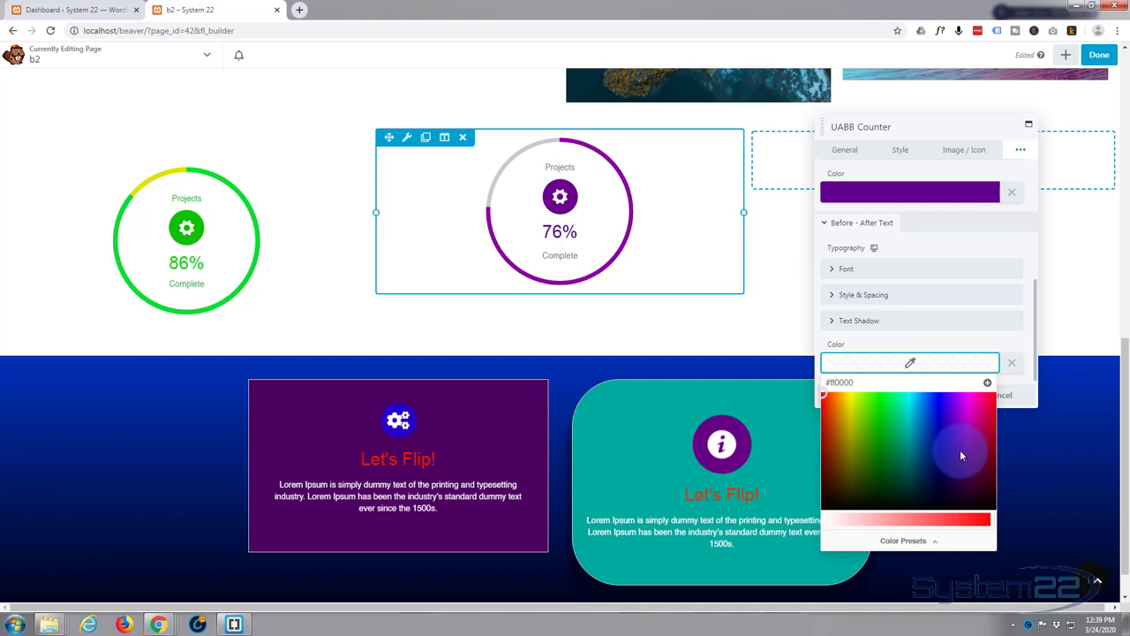
pyautogui.click(961, 451)
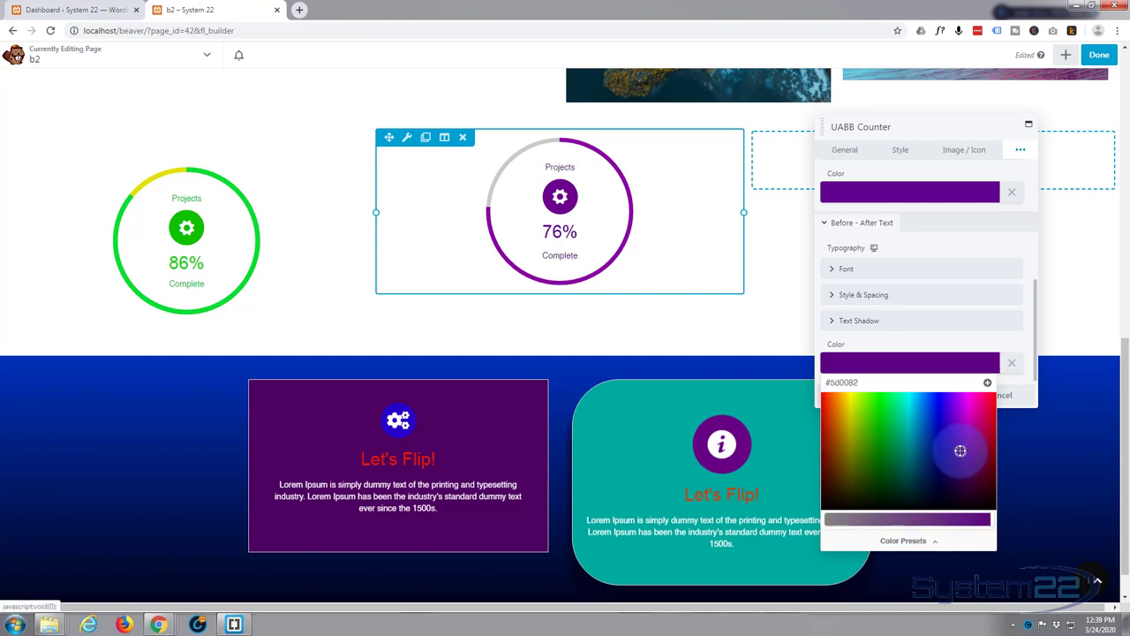
pyautogui.moveTo(959, 450); pyautogui.dragTo(959, 436)
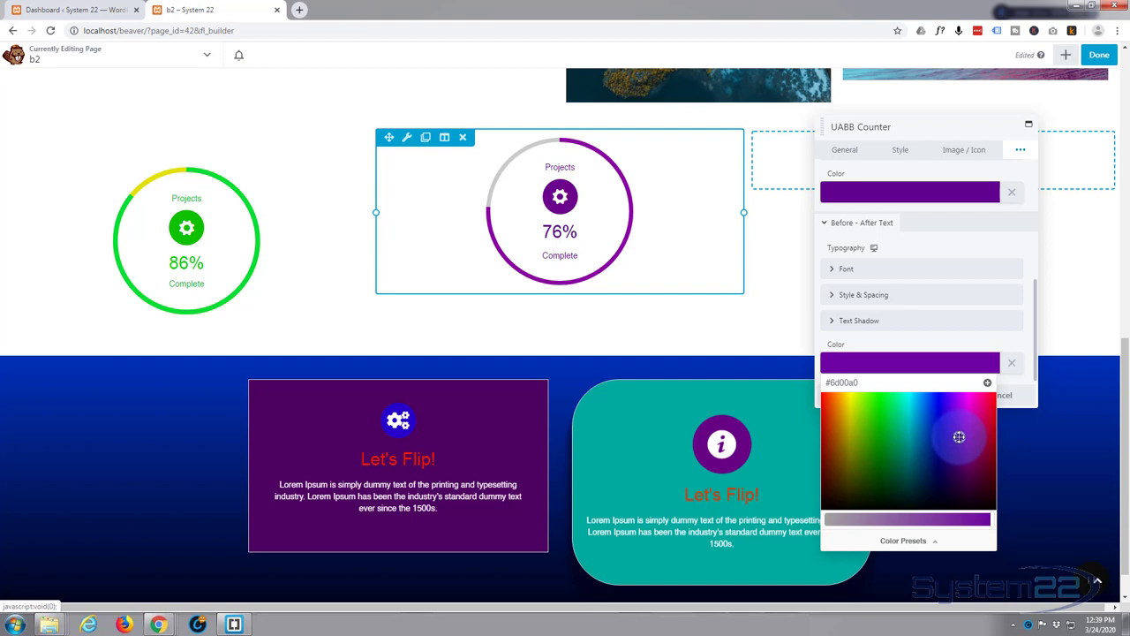
pyautogui.click(926, 346)
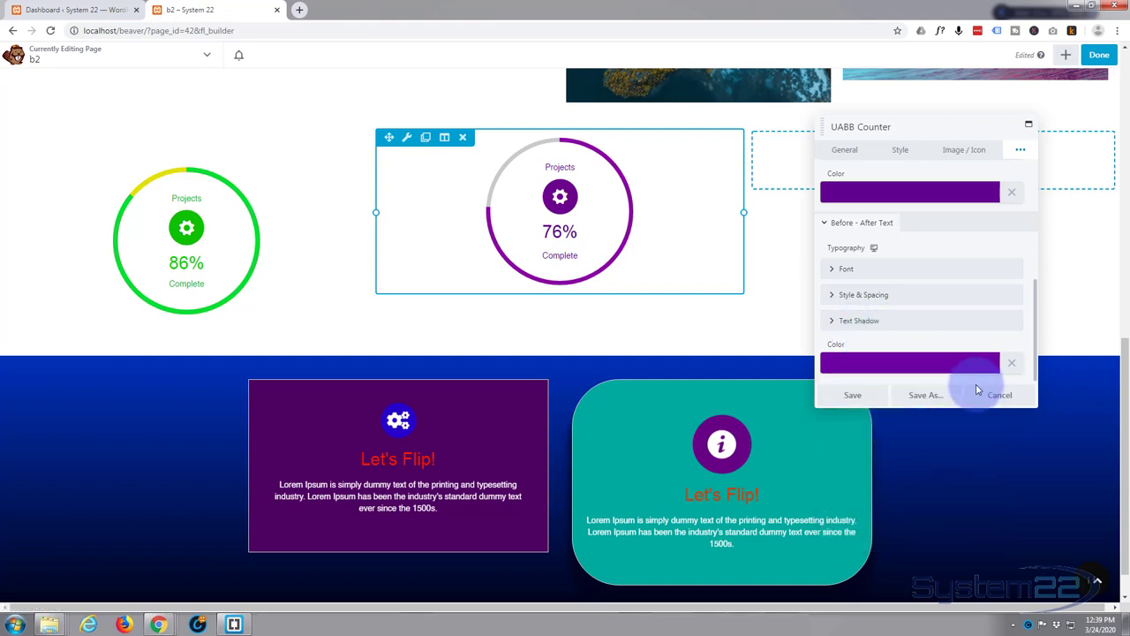
pyautogui.click(859, 398)
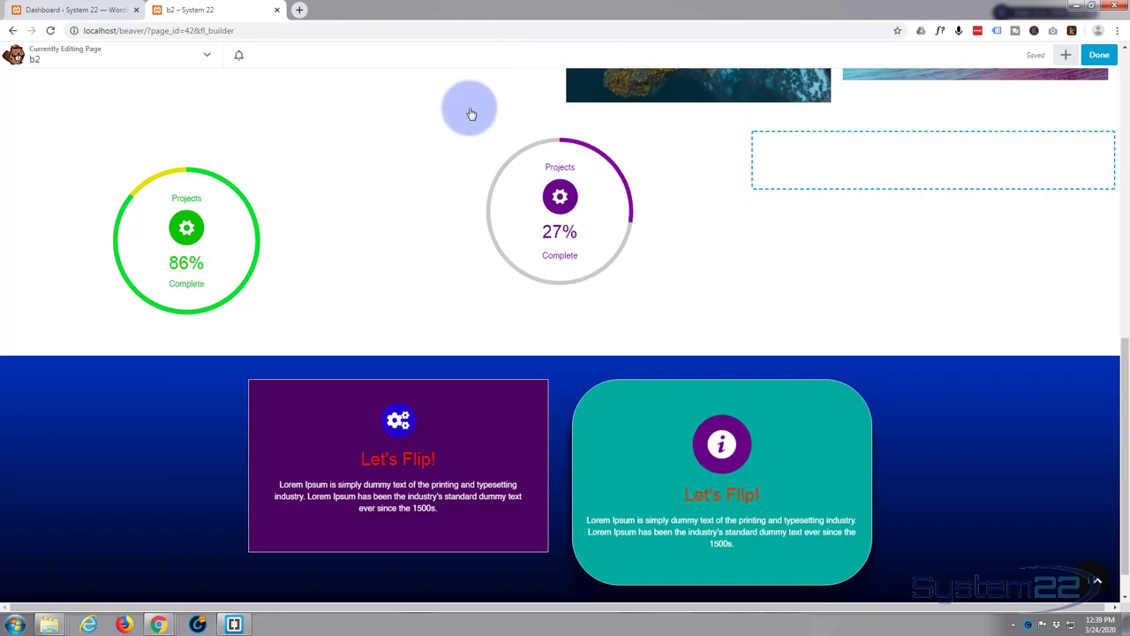
# Give the counter's column 50 px top and bottom padding and save the column settings.
pyautogui.moveTo(424, 182)
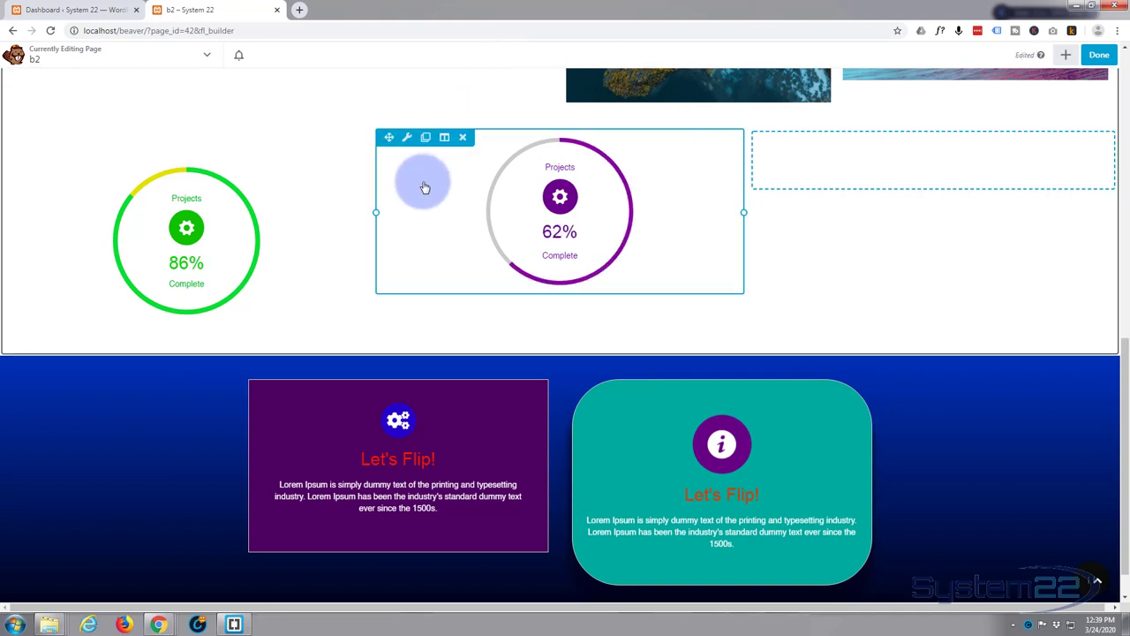
pyautogui.click(444, 139)
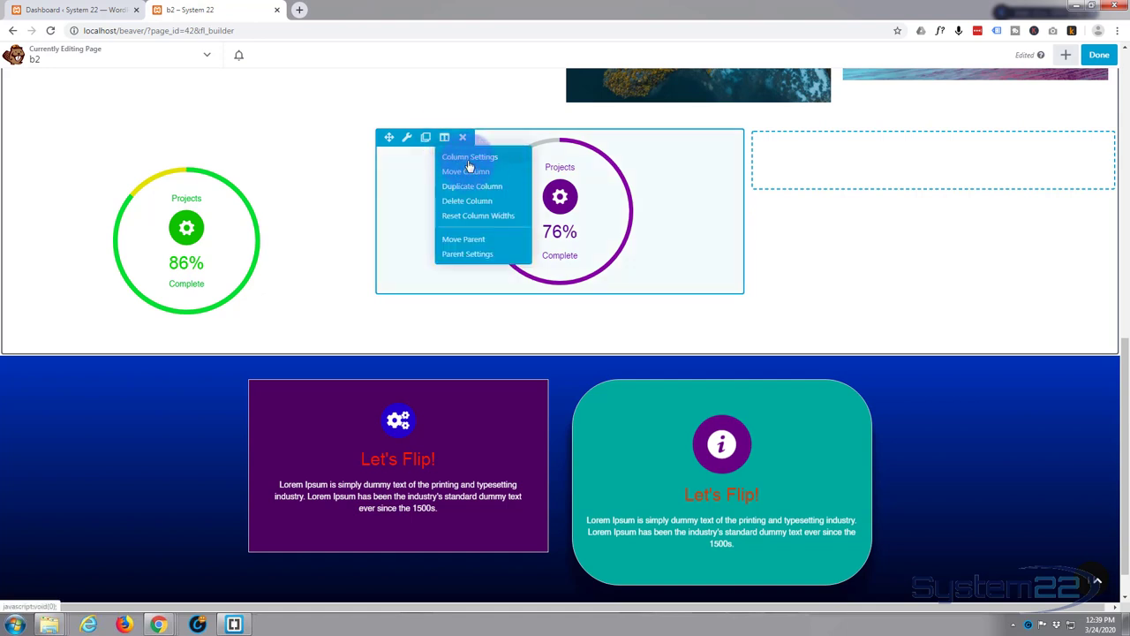
pyautogui.click(469, 161)
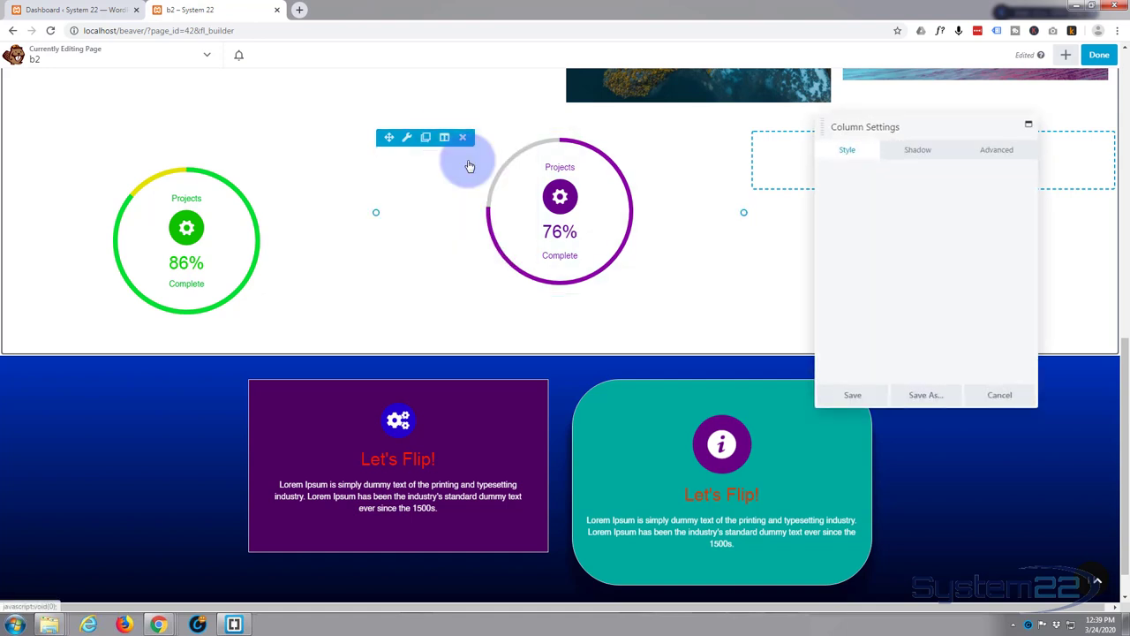
pyautogui.click(998, 152)
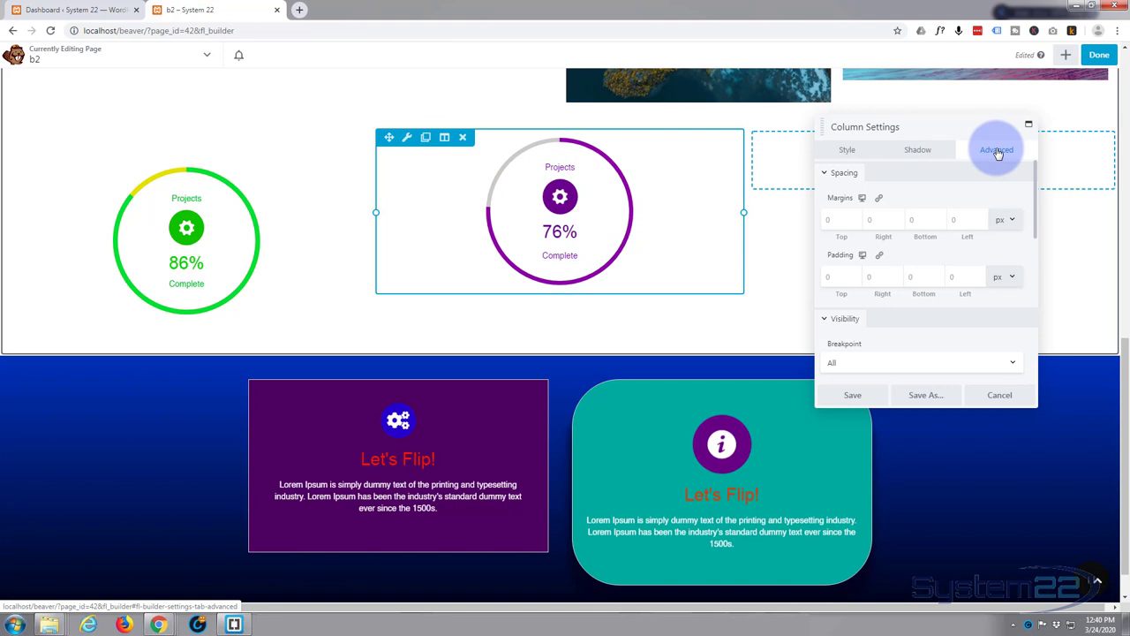
pyautogui.click(826, 278)
pyautogui.write('5')
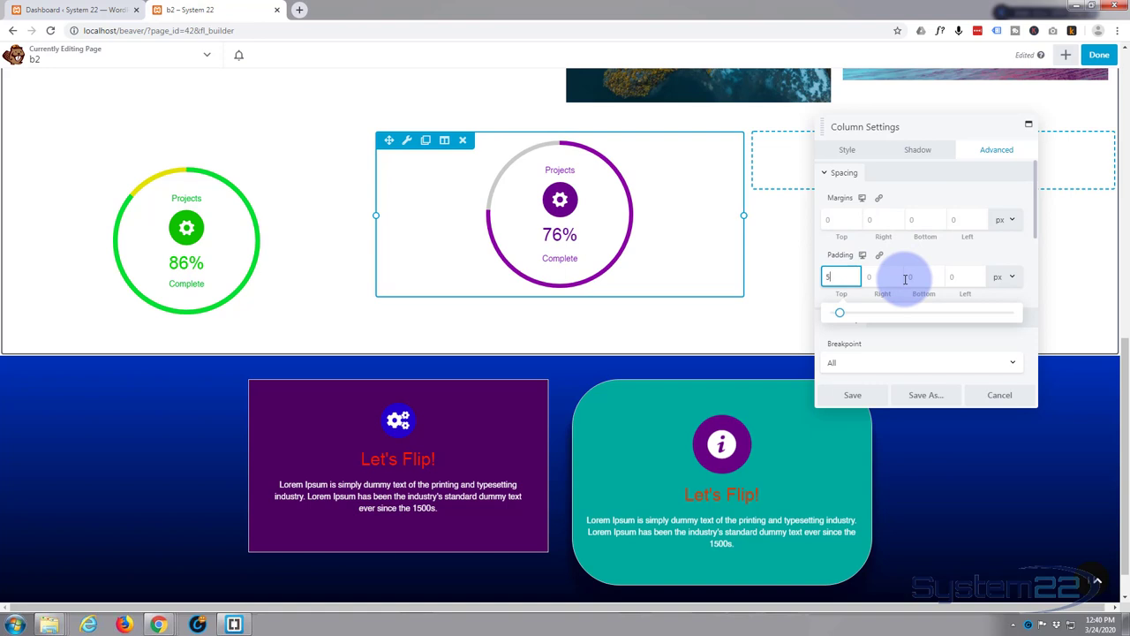
pyautogui.write('0')
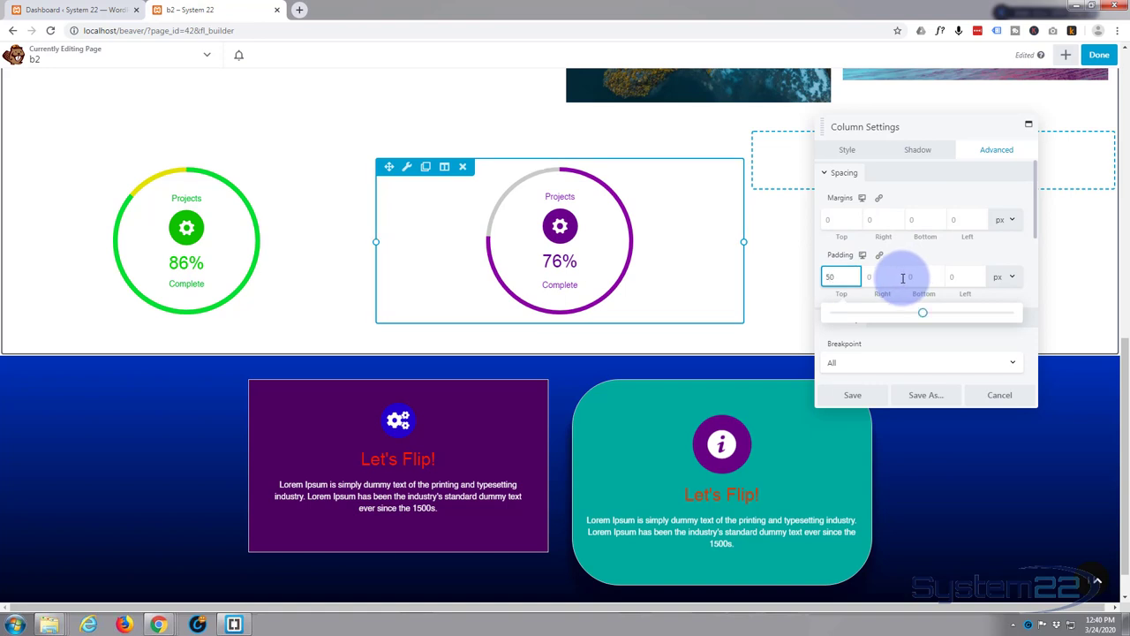
pyautogui.click(909, 277)
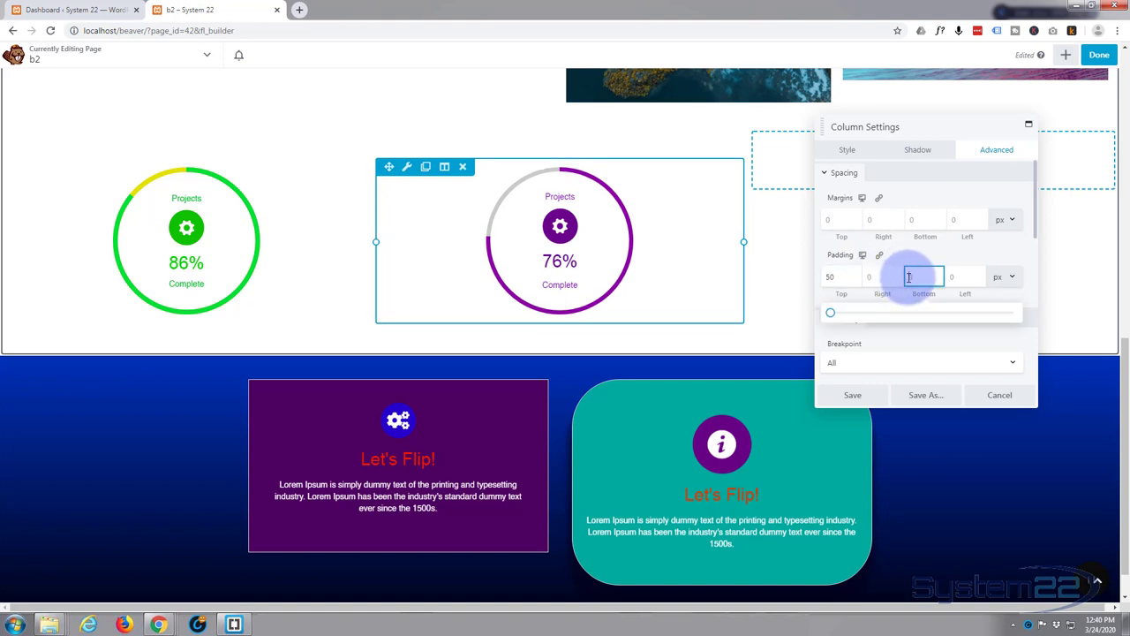
pyautogui.write('50')
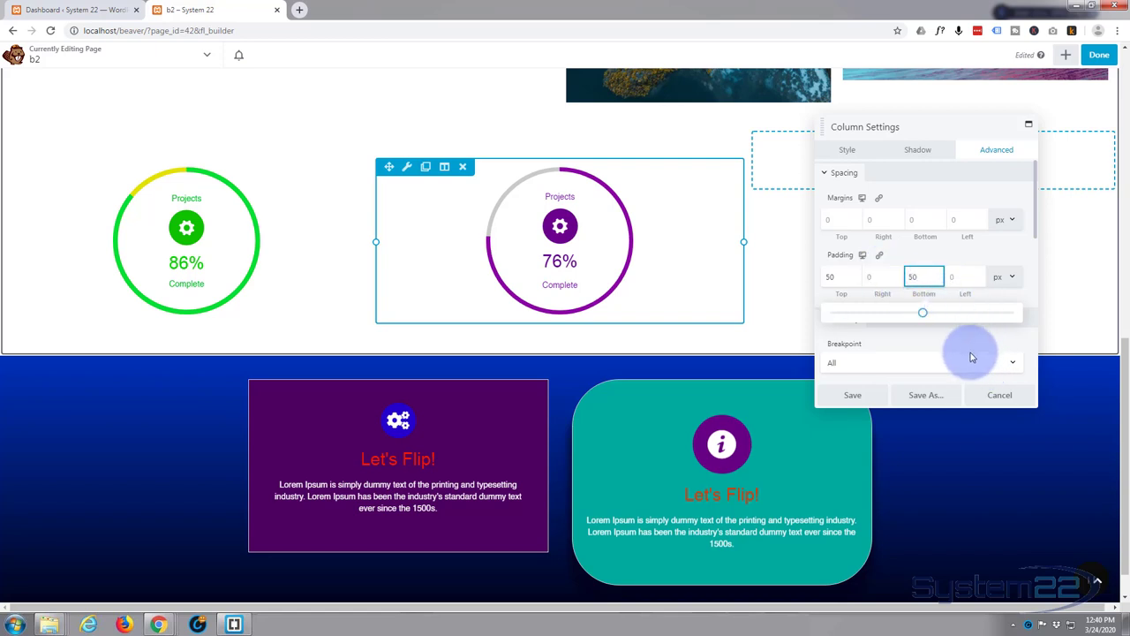
pyautogui.click(862, 399)
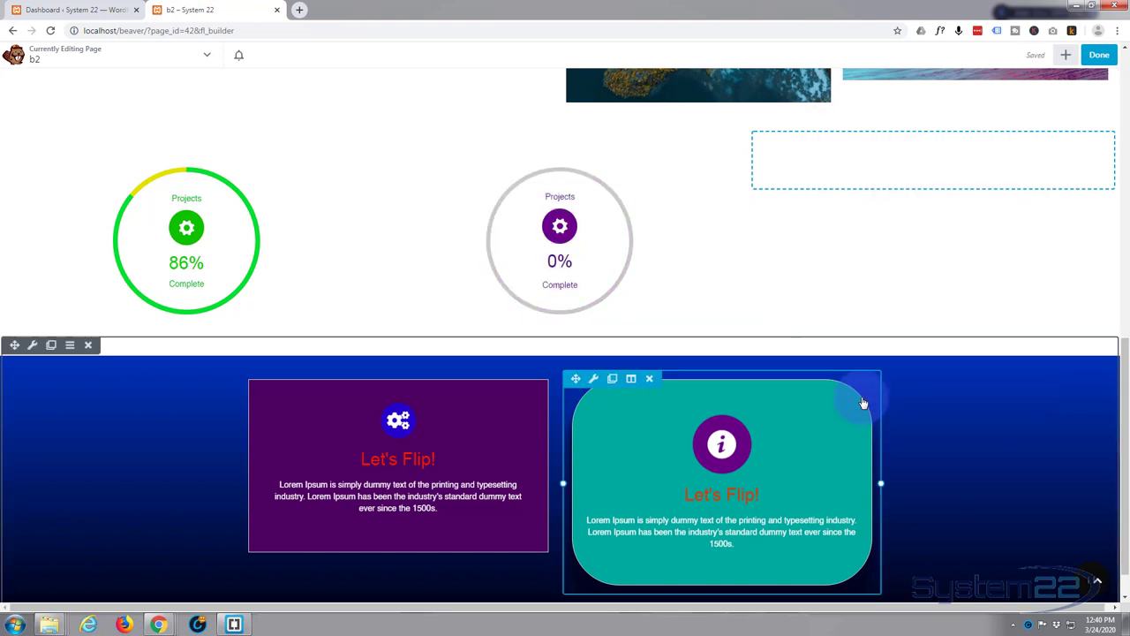
# Finish editing, save the page as a draft, and scroll down to view the counters.
pyautogui.click(1100, 55)
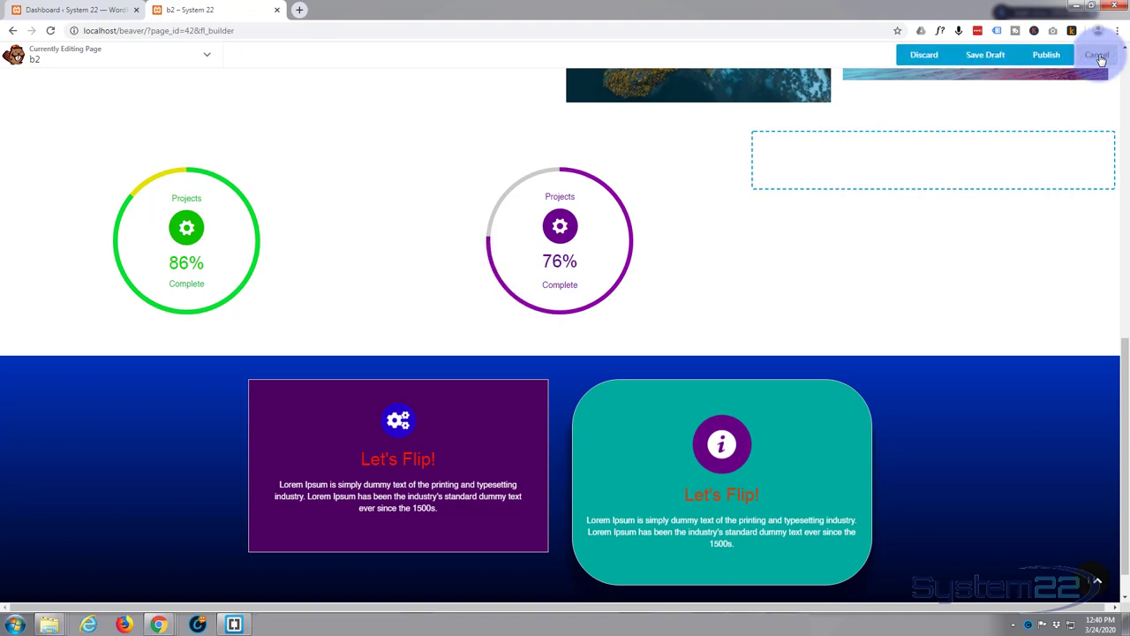
pyautogui.click(989, 54)
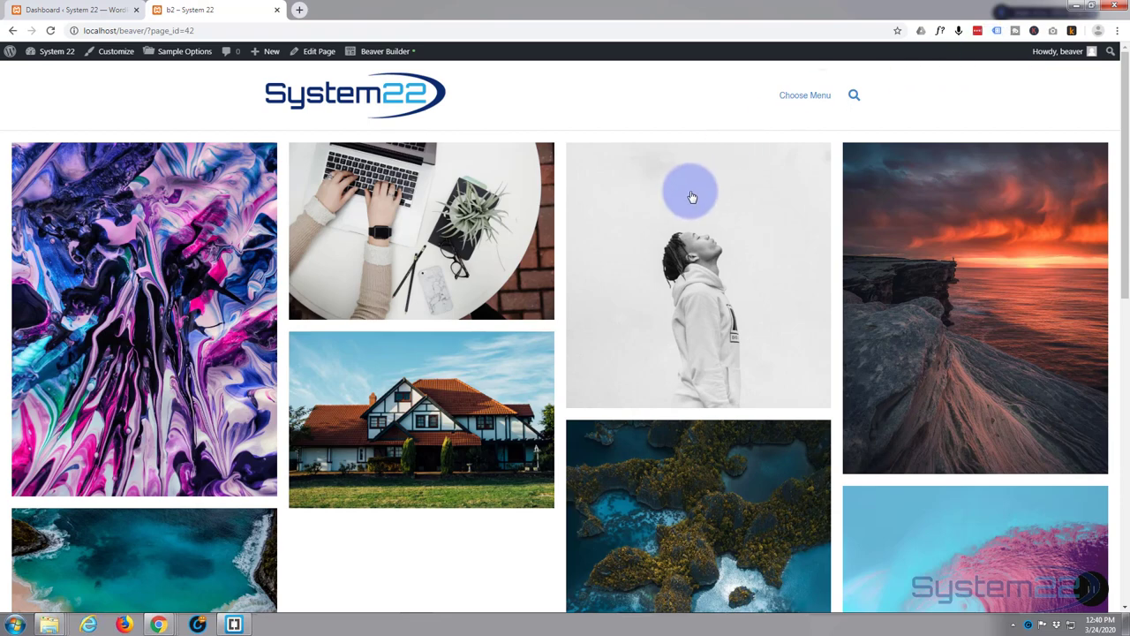
pyautogui.scroll(-5, 693, 190)
pyautogui.scroll(-1, 706, 198)
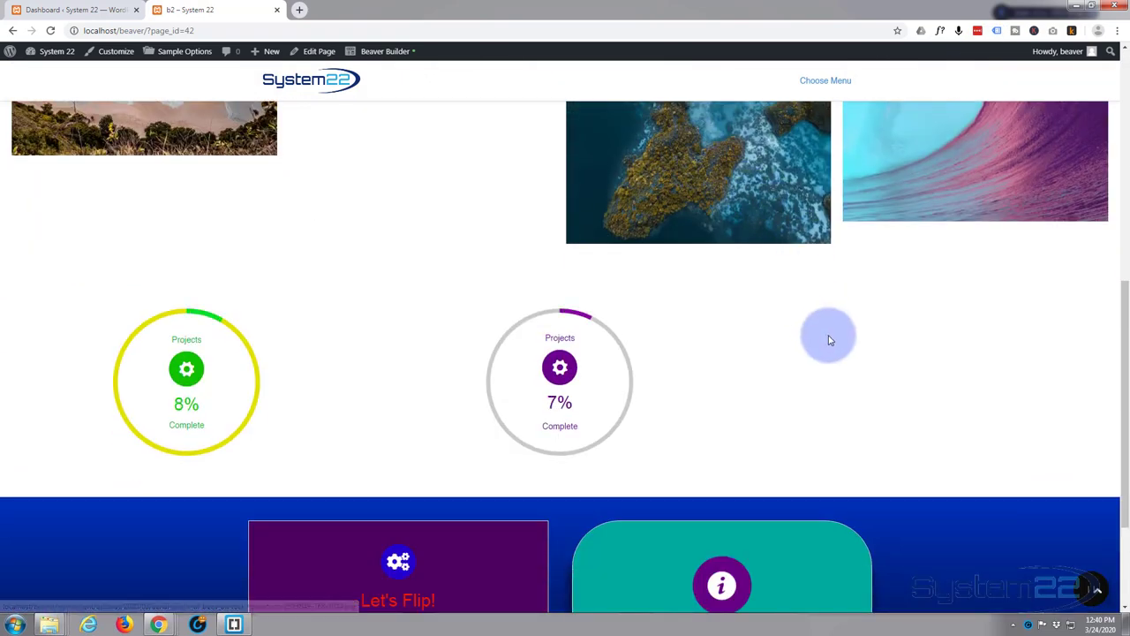